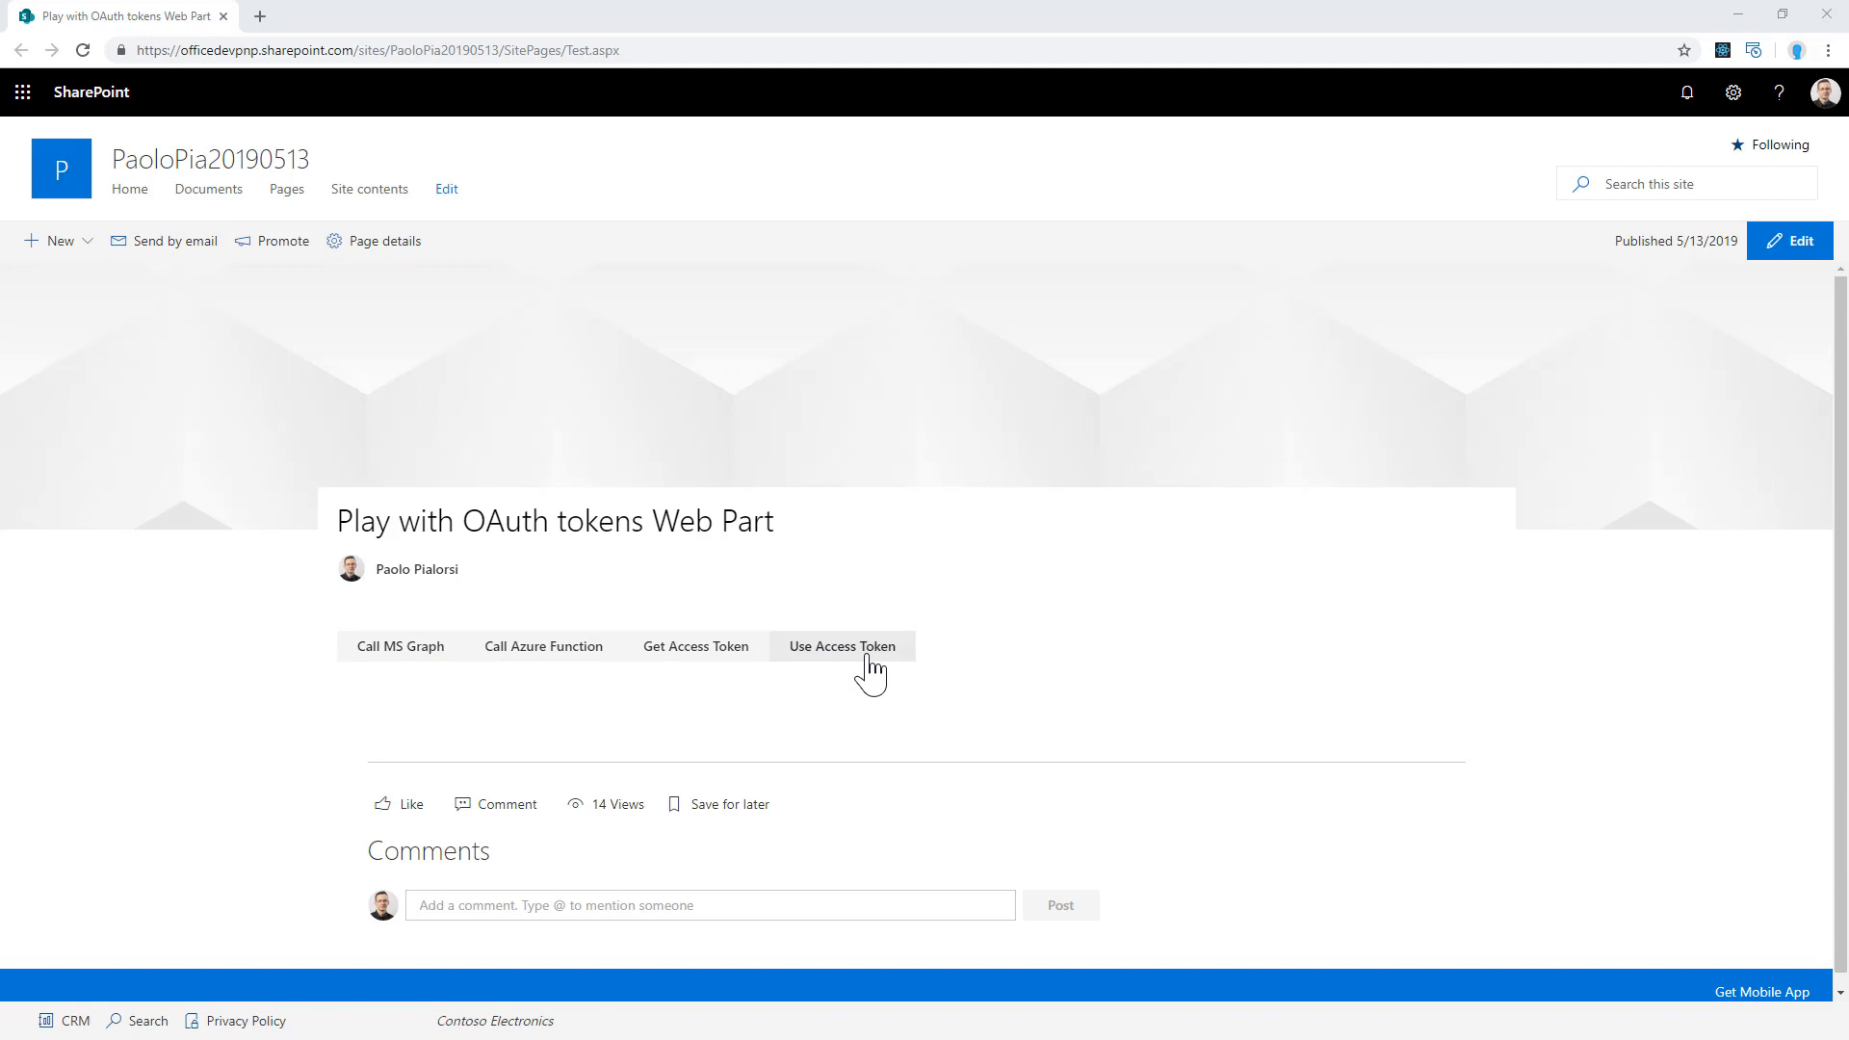
# Step: Get an access token from the web part, select the whole token text and copy it
pyautogui.click(699, 651)
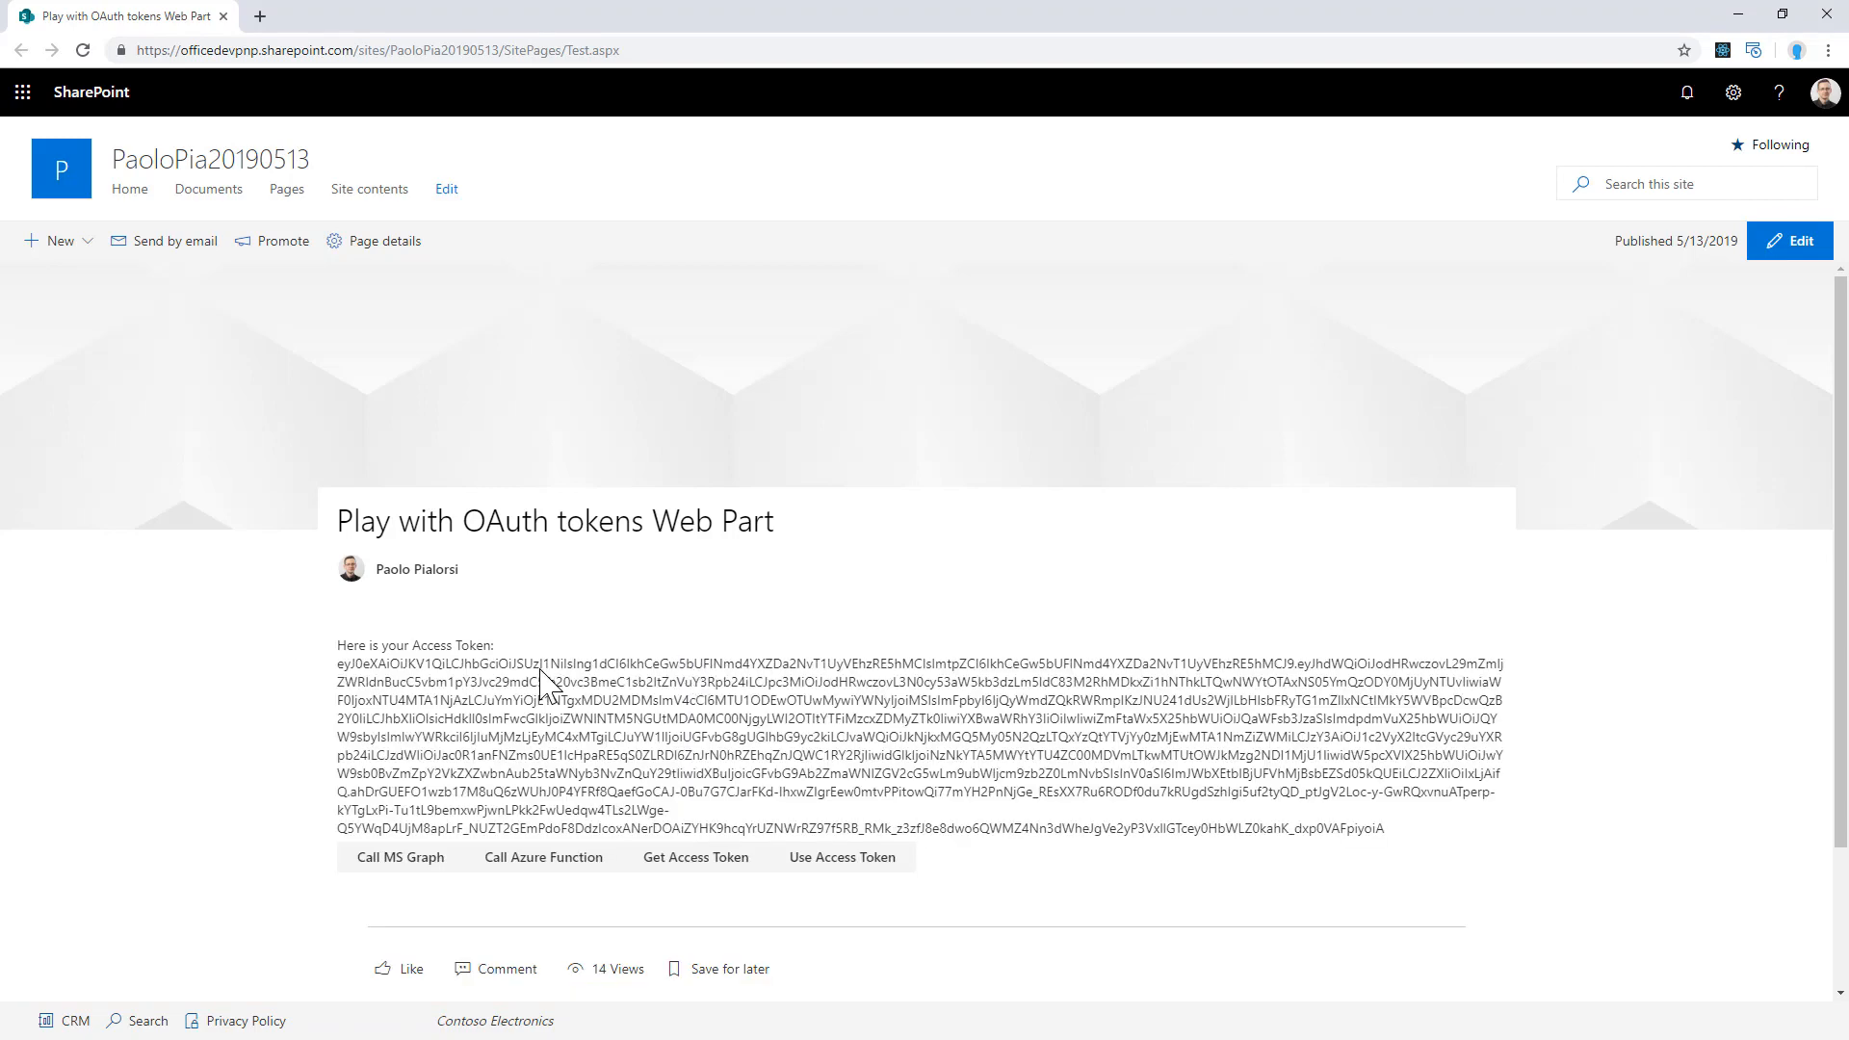
pyautogui.moveTo(341, 664); pyautogui.dragTo(1395, 835)
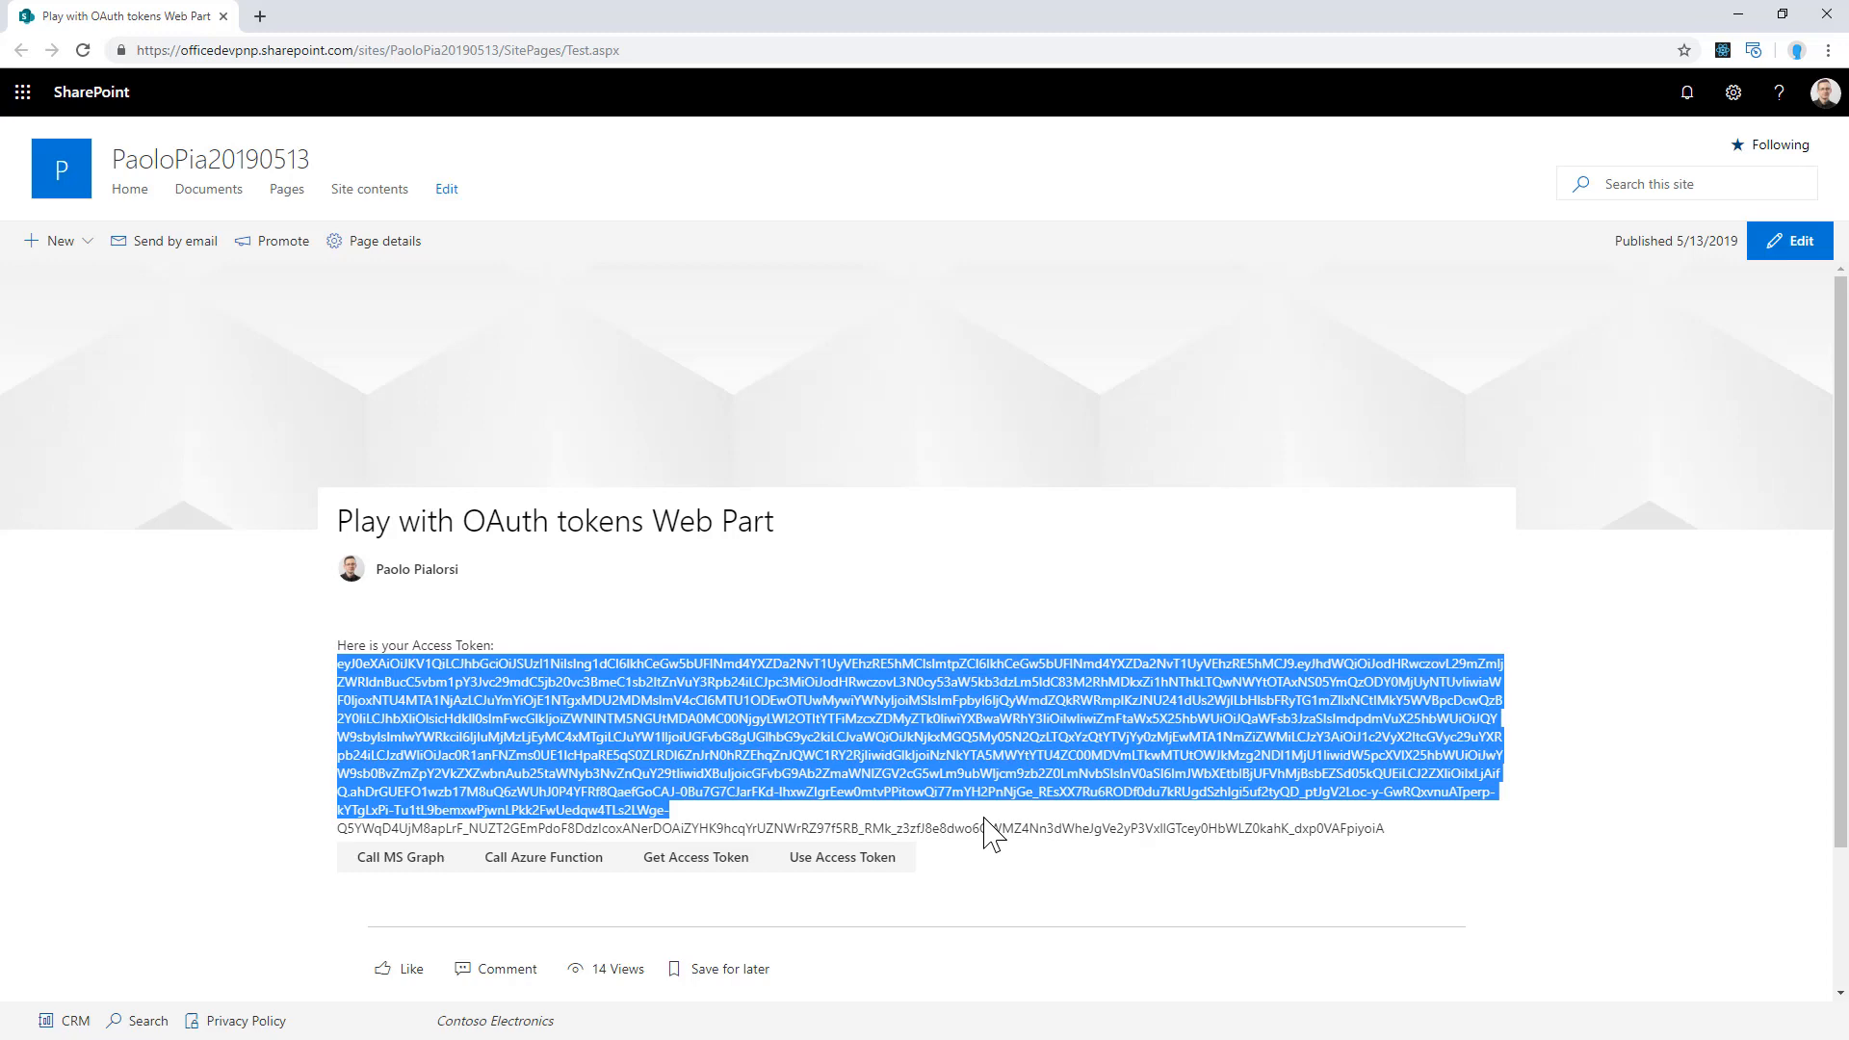
pyautogui.rightClick(1343, 788)
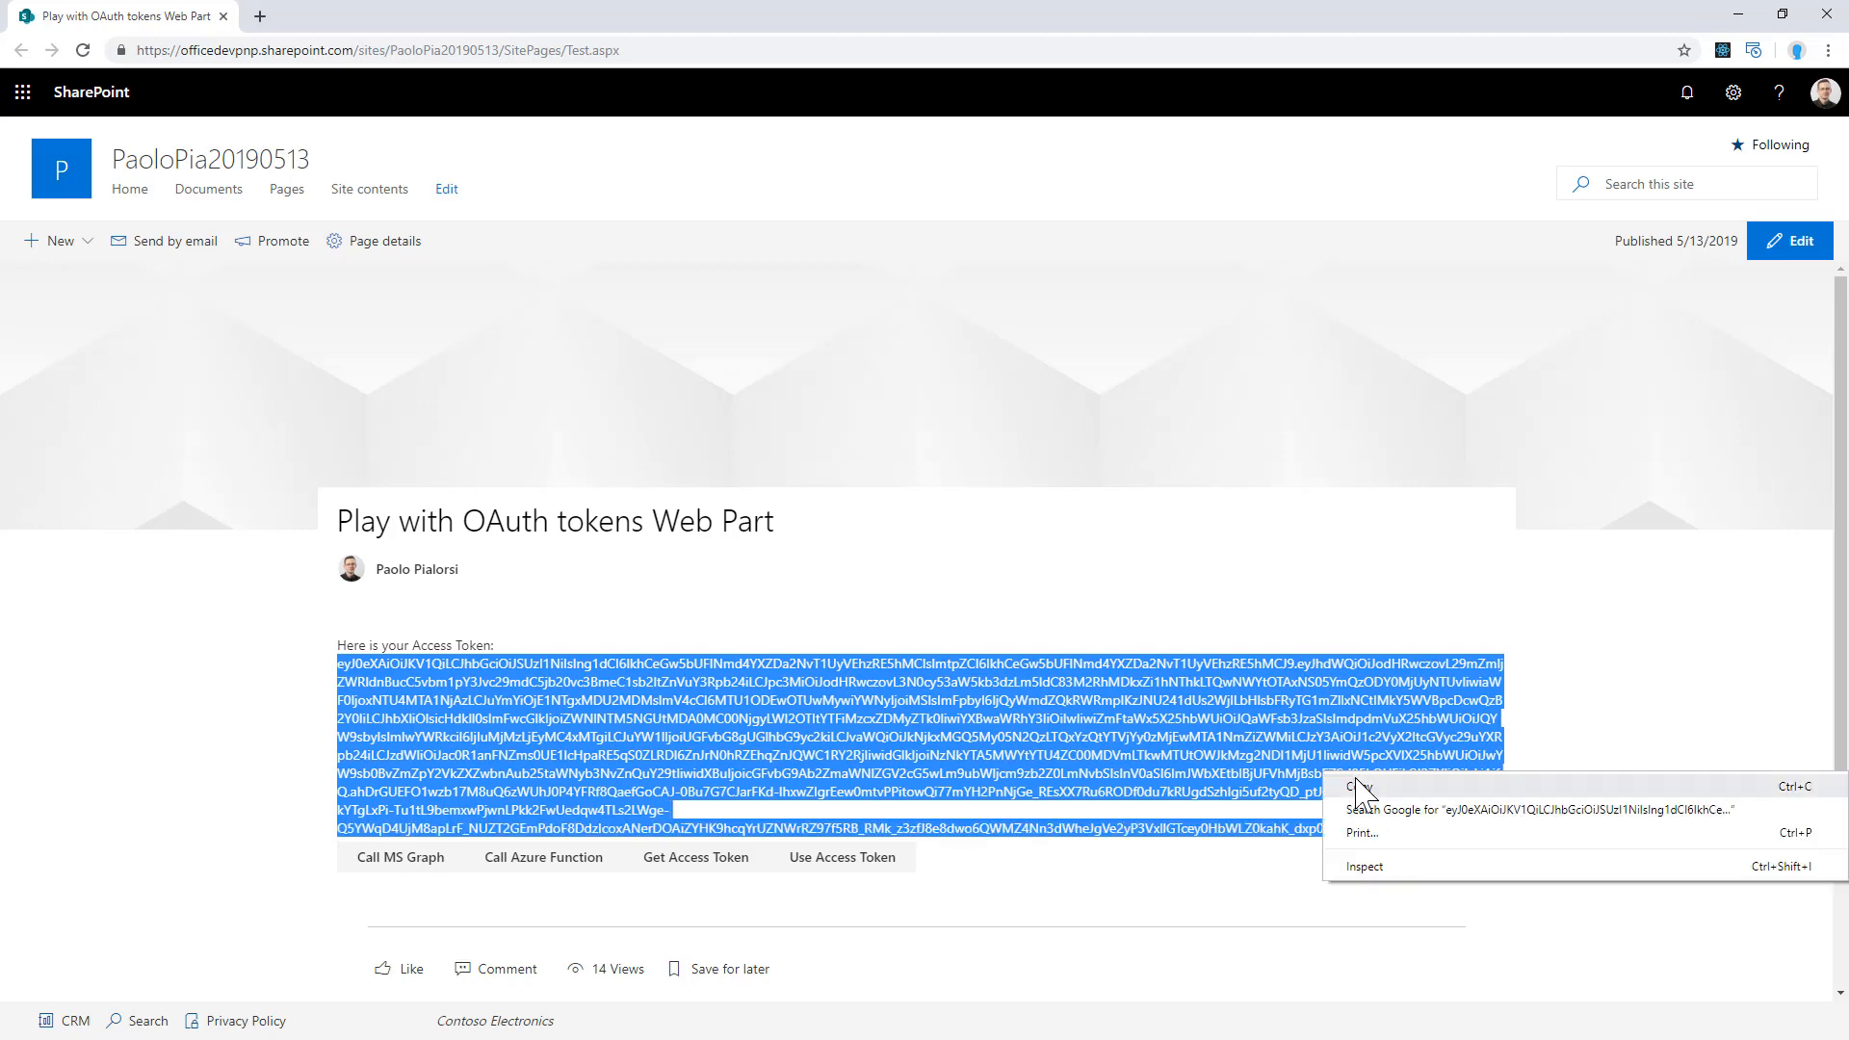
pyautogui.click(1387, 803)
# Step: In a new tab load jwt.io and paste the copied access token over the sample token for decoding
pyautogui.click(260, 15)
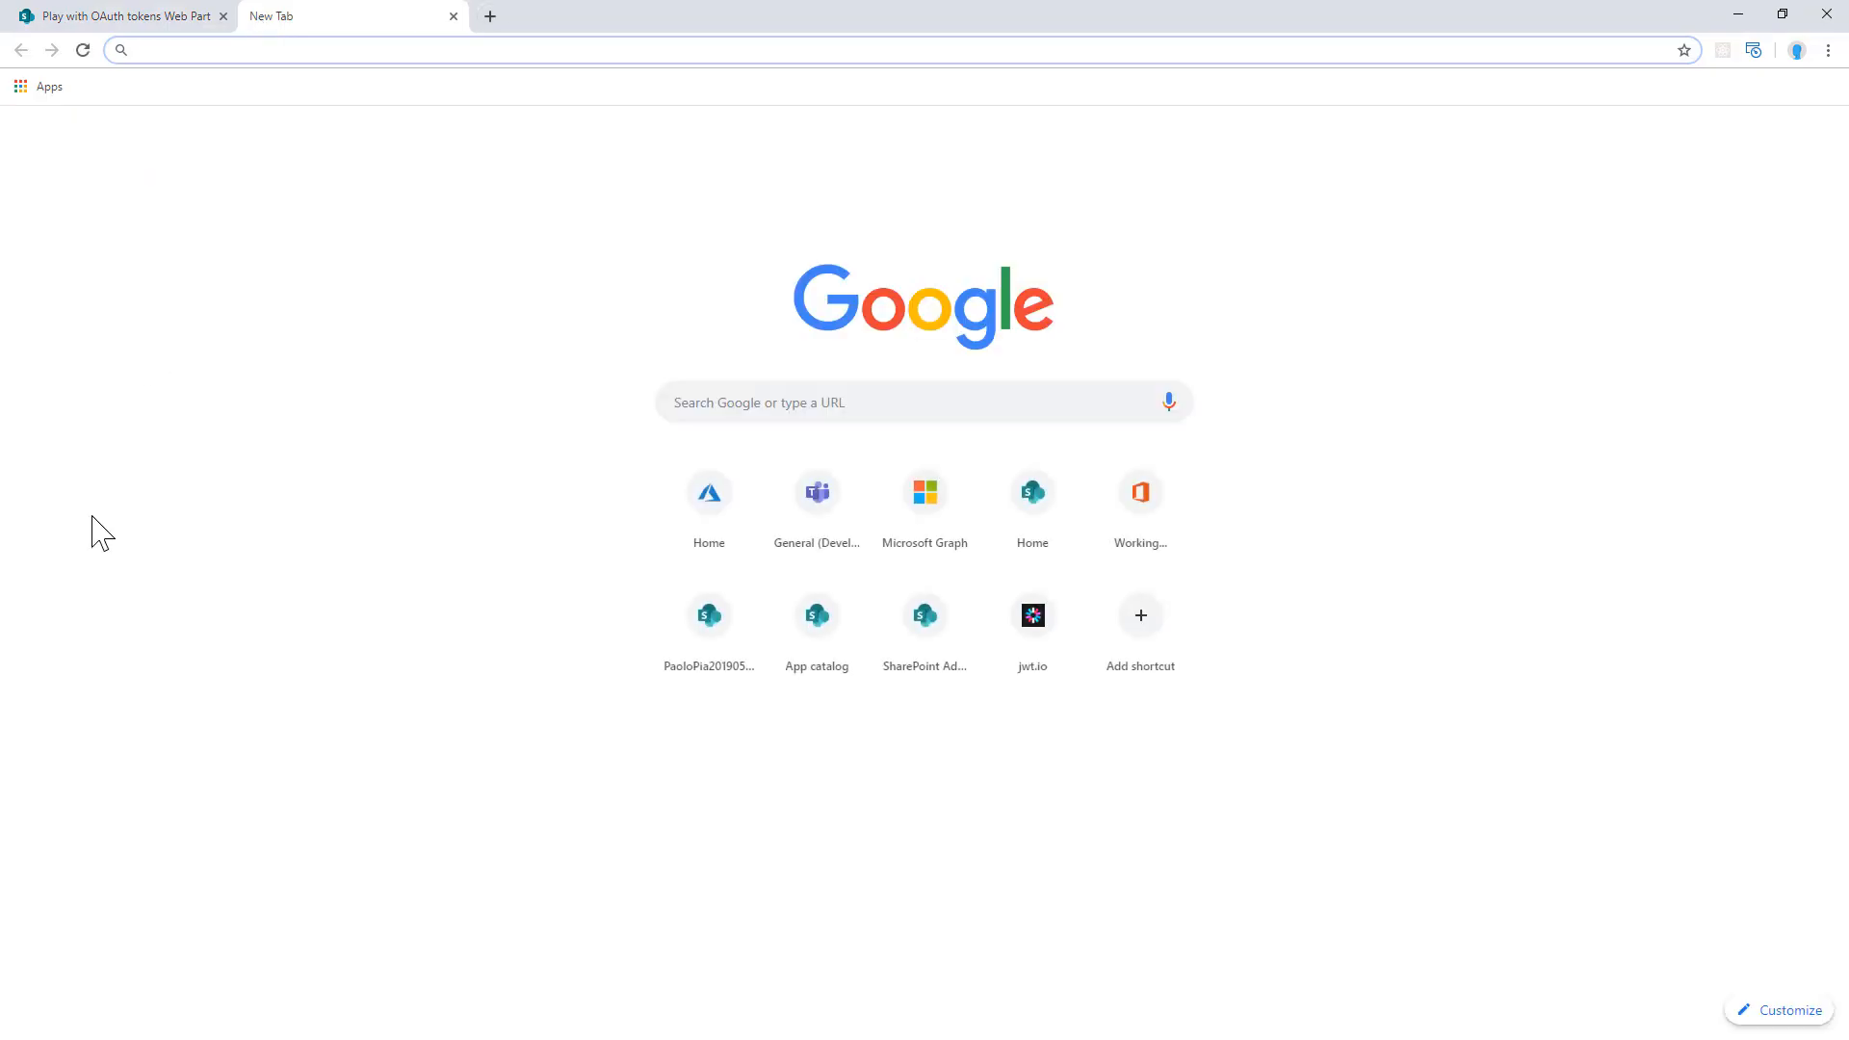
pyautogui.write('jwt.io')
pyautogui.press('Return')
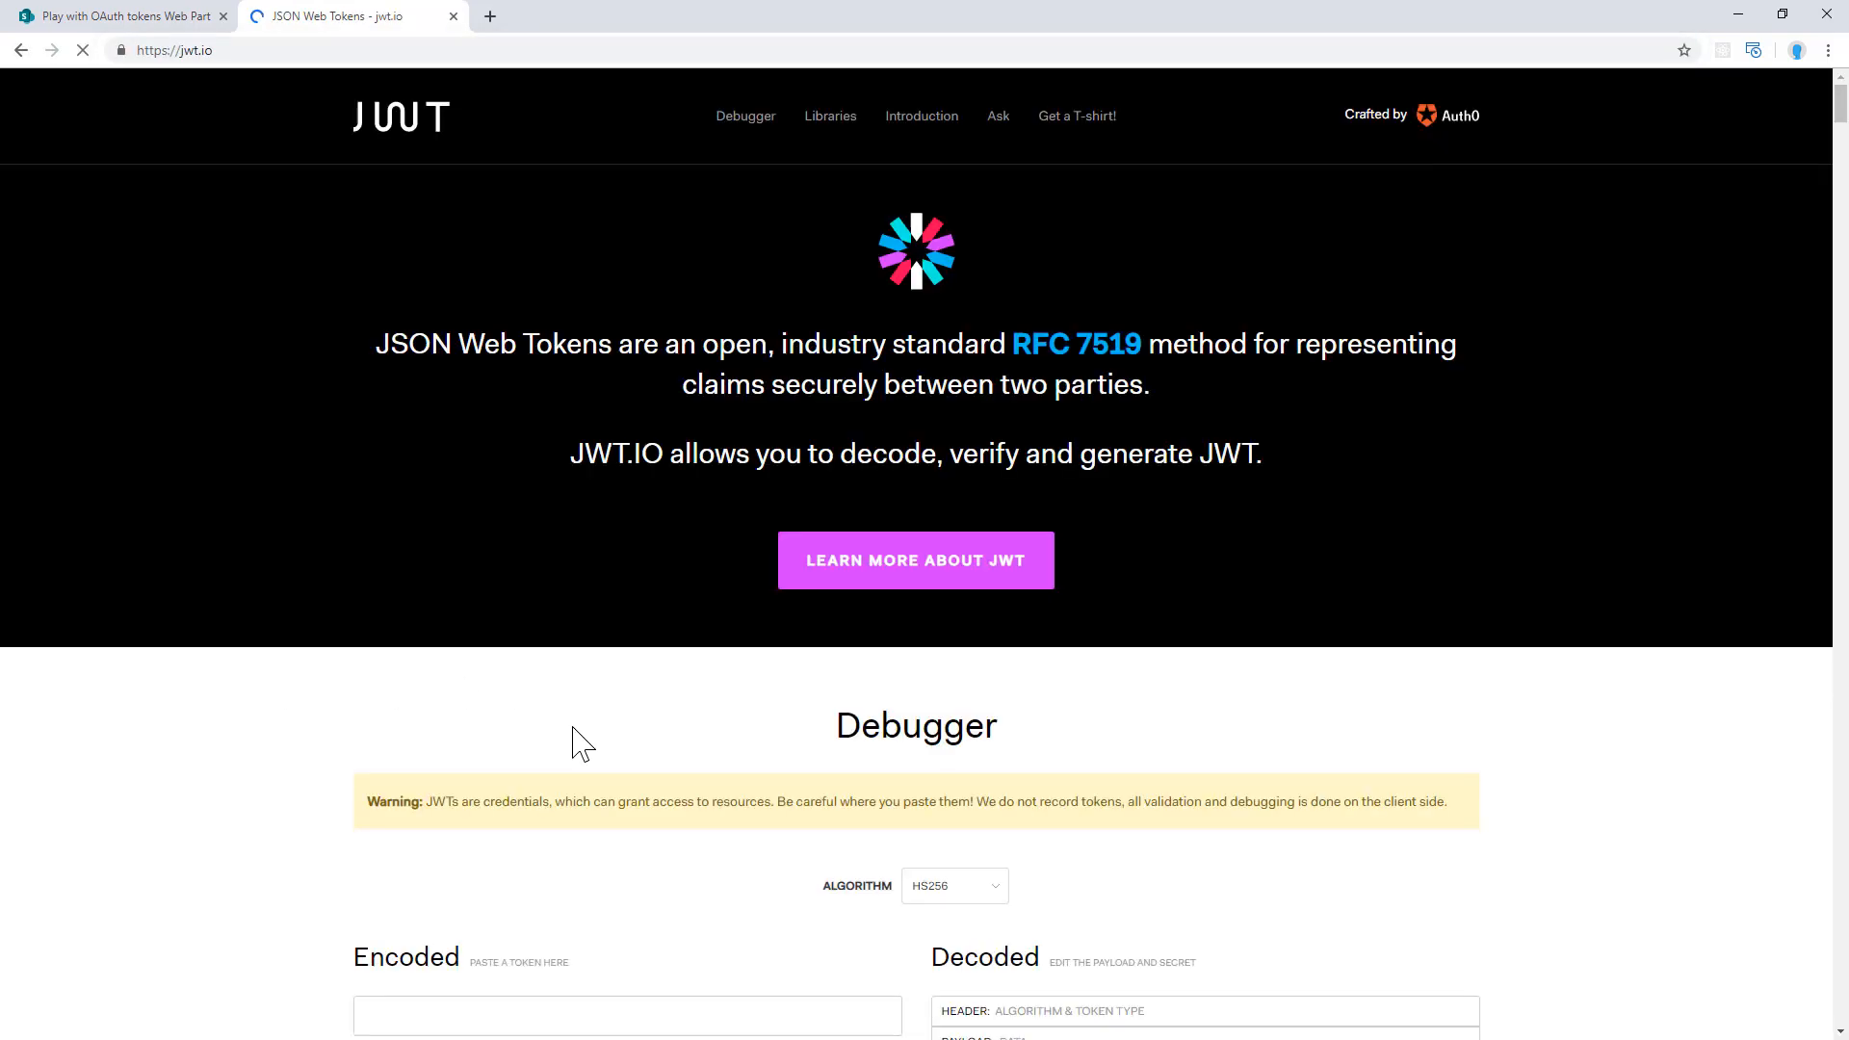
pyautogui.scroll(-3, 563, 722)
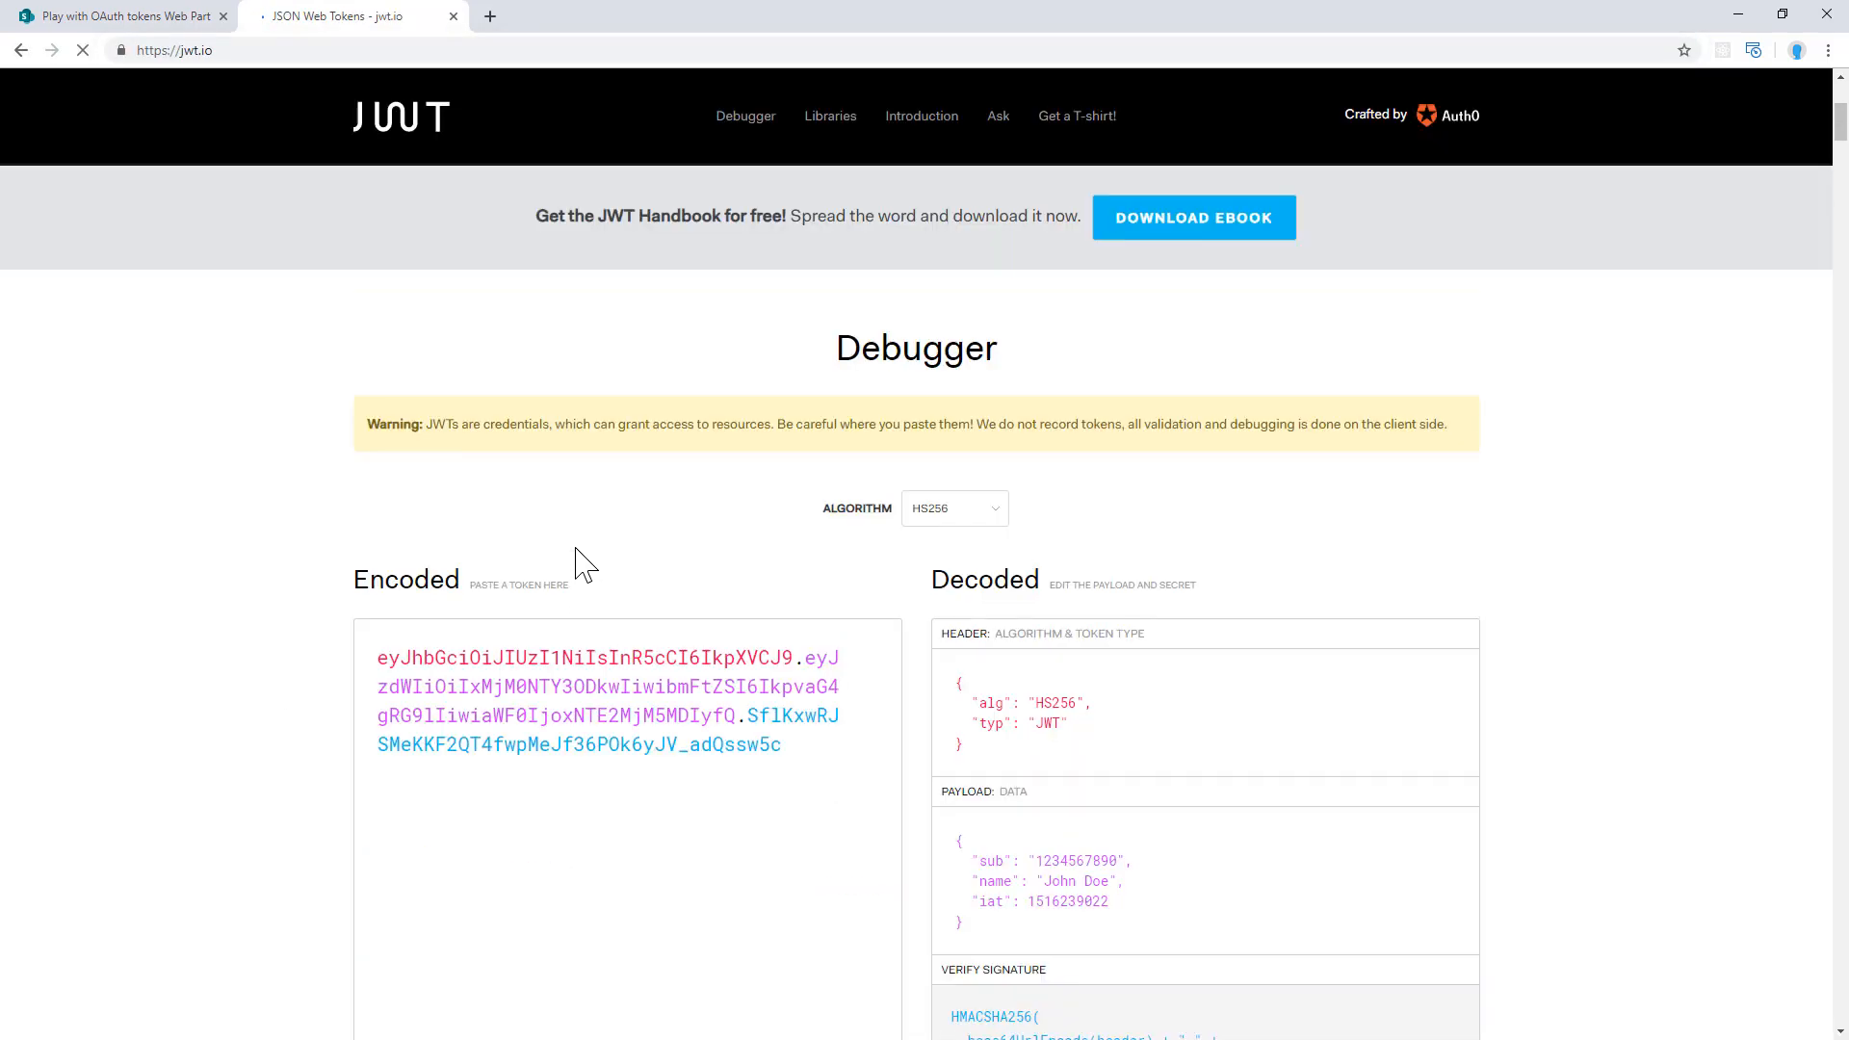
pyautogui.tripleClick(566, 684)
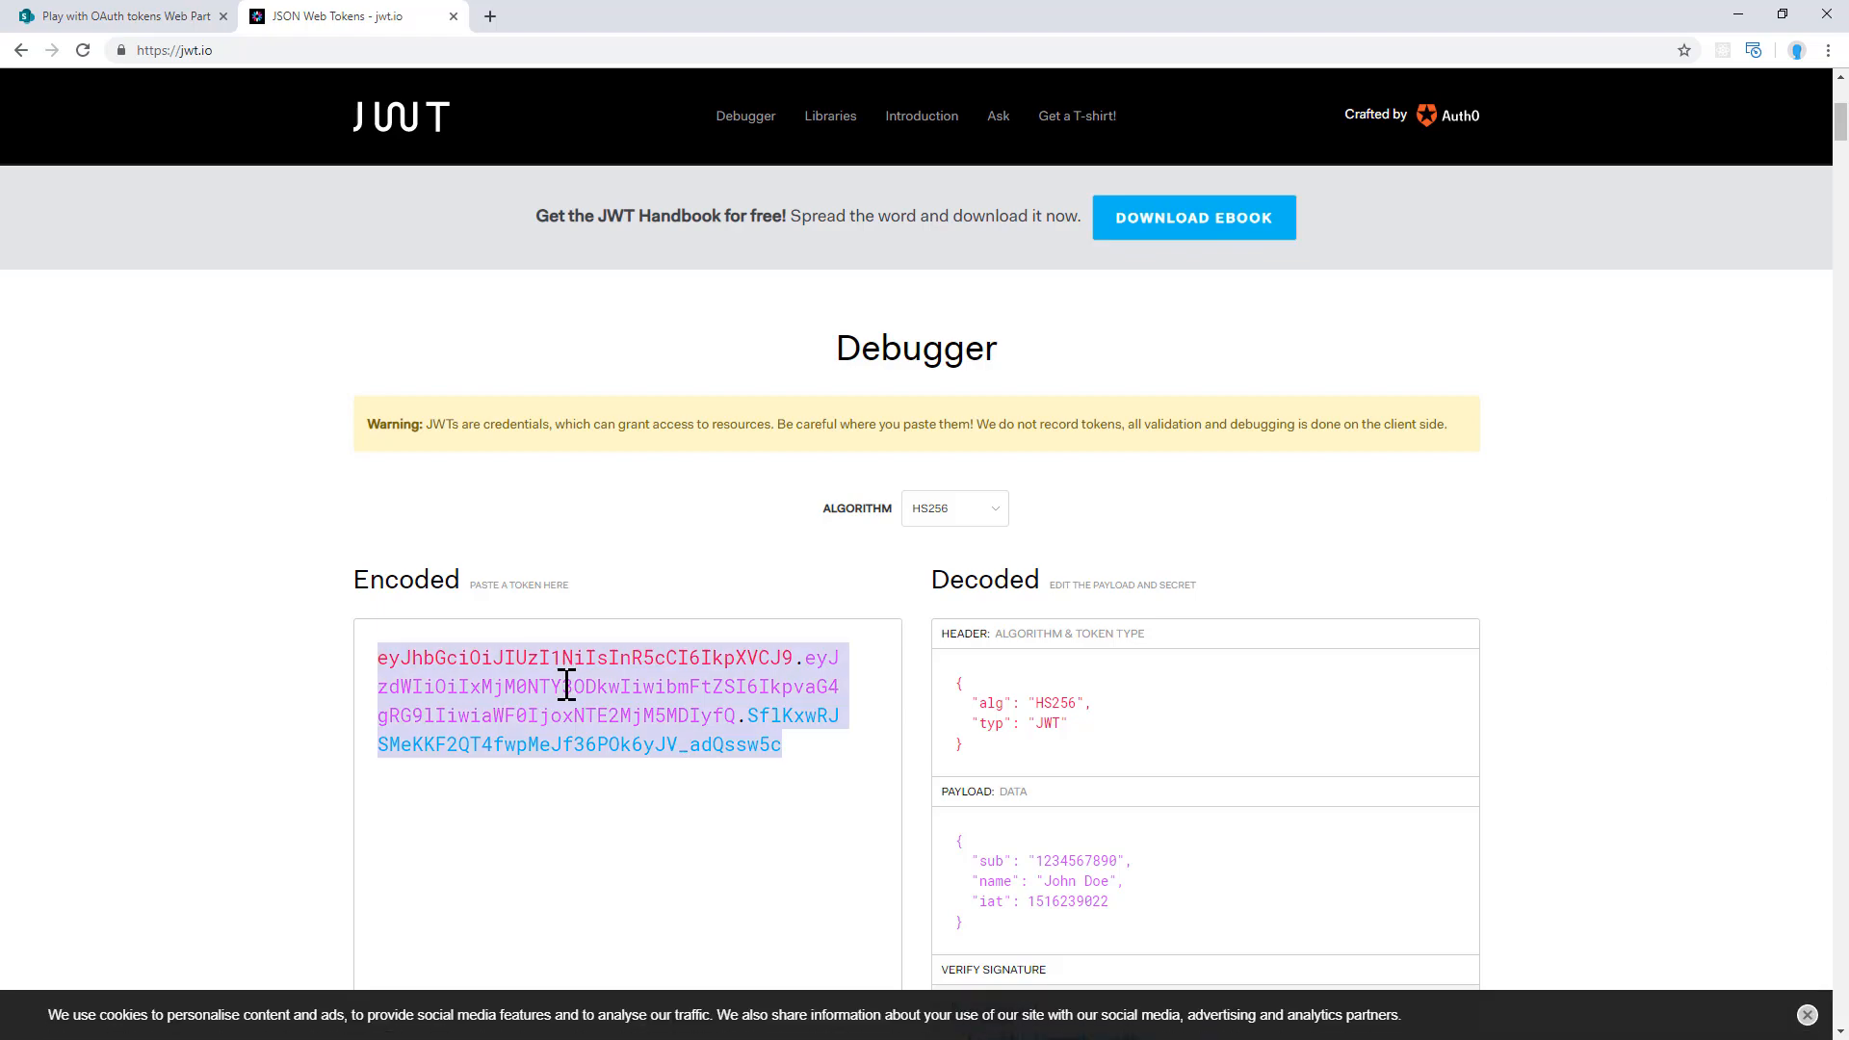
pyautogui.hotkey('ctrl', 'v')
pyautogui.scroll(-4, 1339, 646)
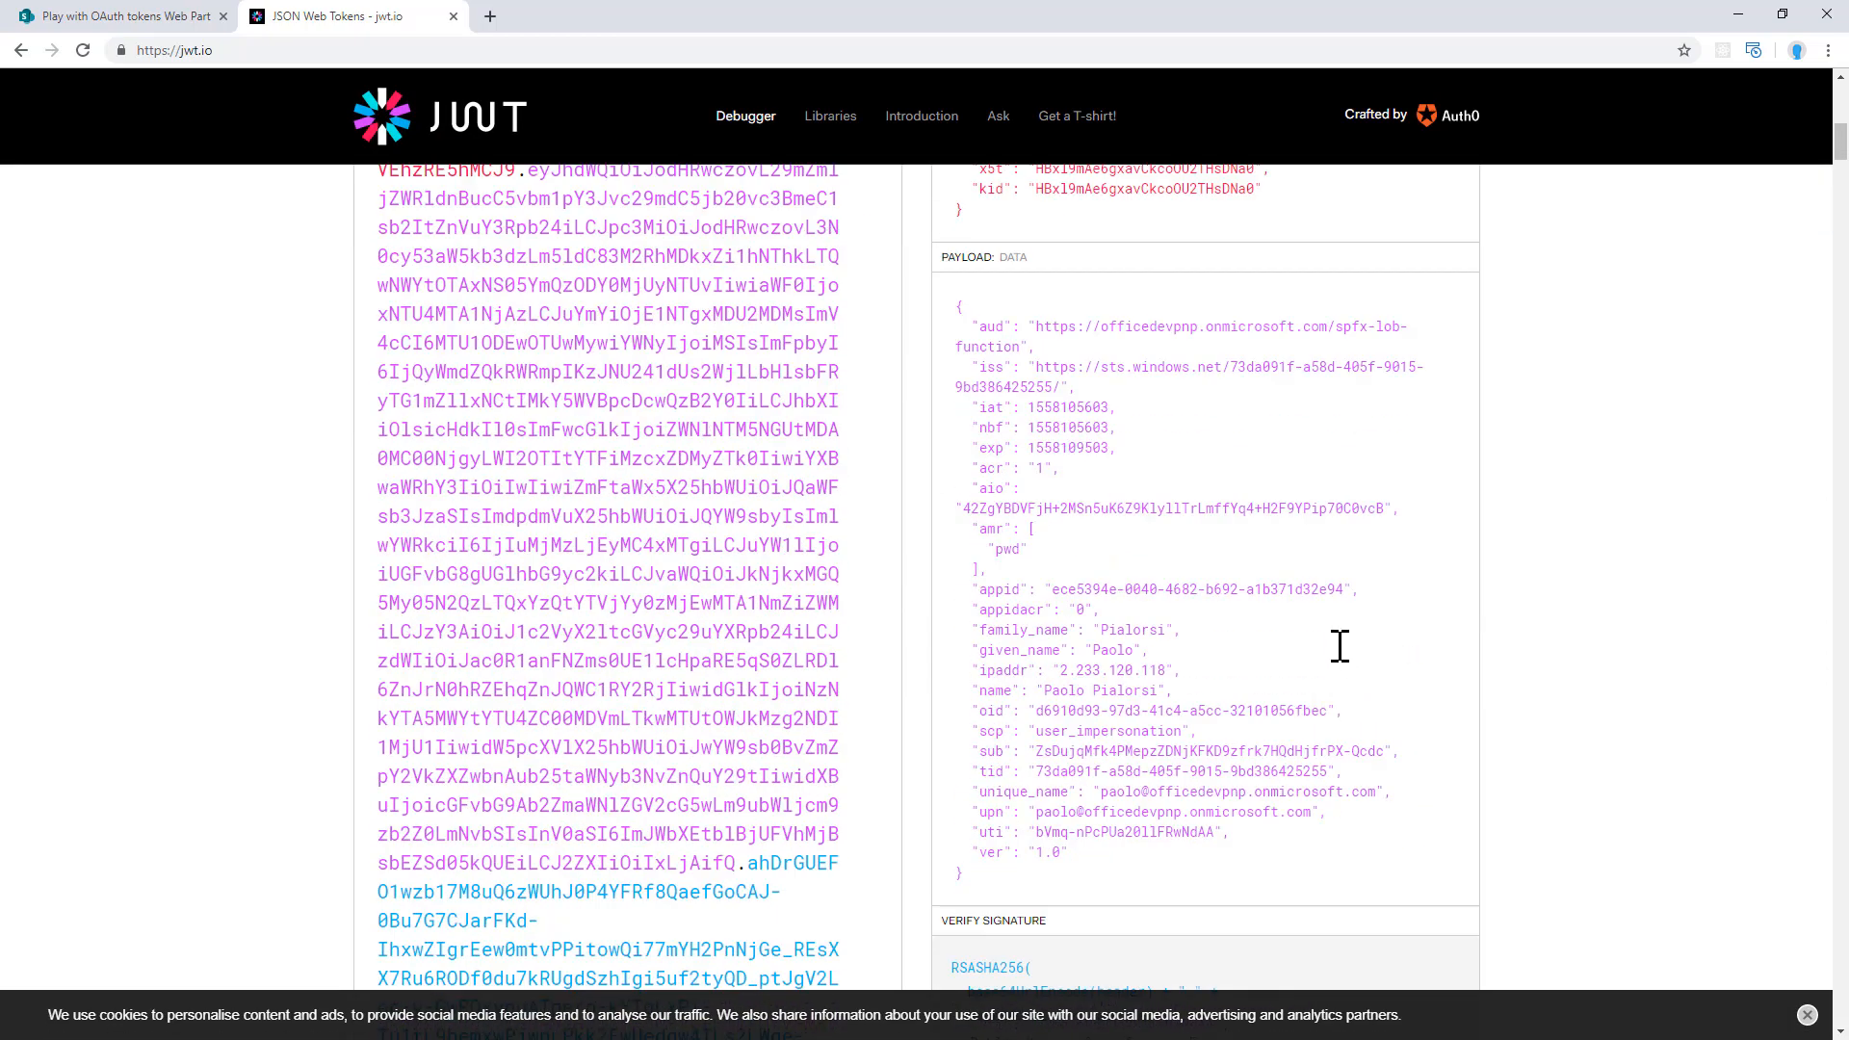
pyautogui.moveTo(1012, 326)
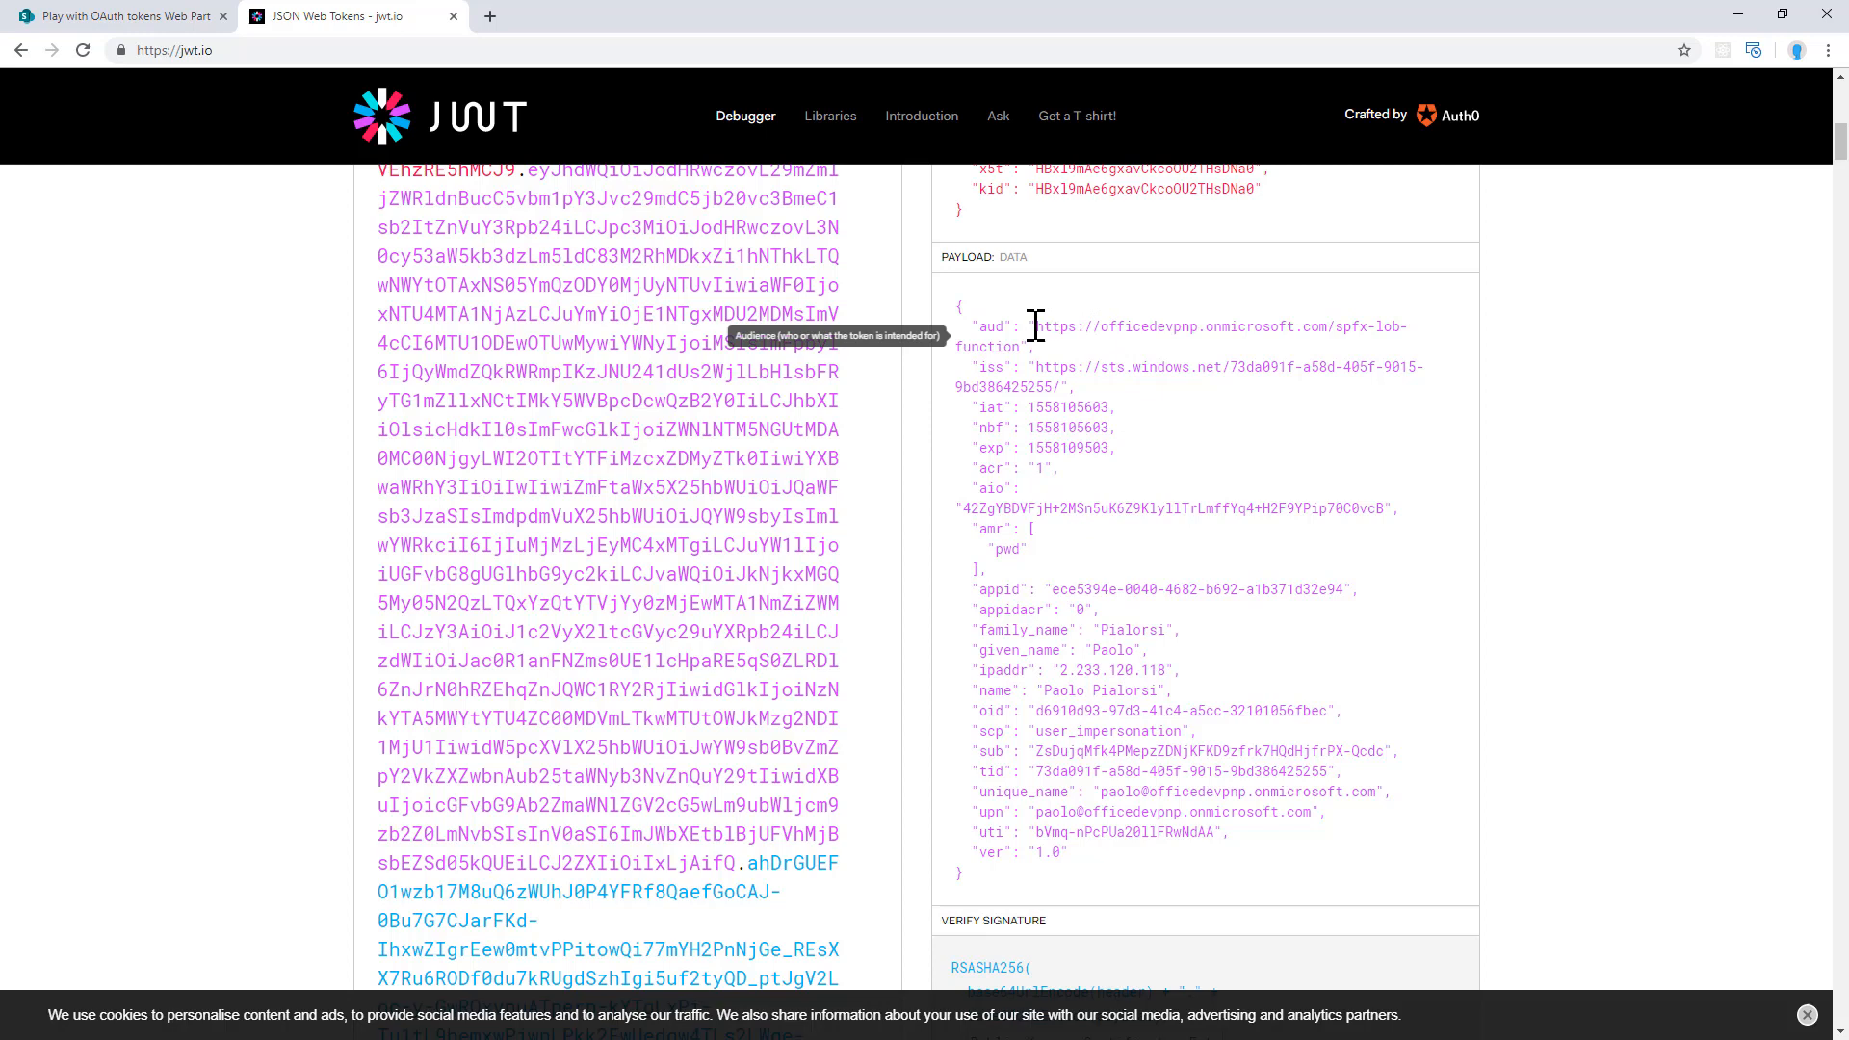
# Step: Highlight the aud, user_impersonation scope and name claims in the decoded payload, then return to SharePoint
pyautogui.moveTo(1035, 327)
pyautogui.mouseDown()
pyautogui.moveTo(1180, 326)
pyautogui.moveTo(1025, 346)
pyautogui.mouseUp()
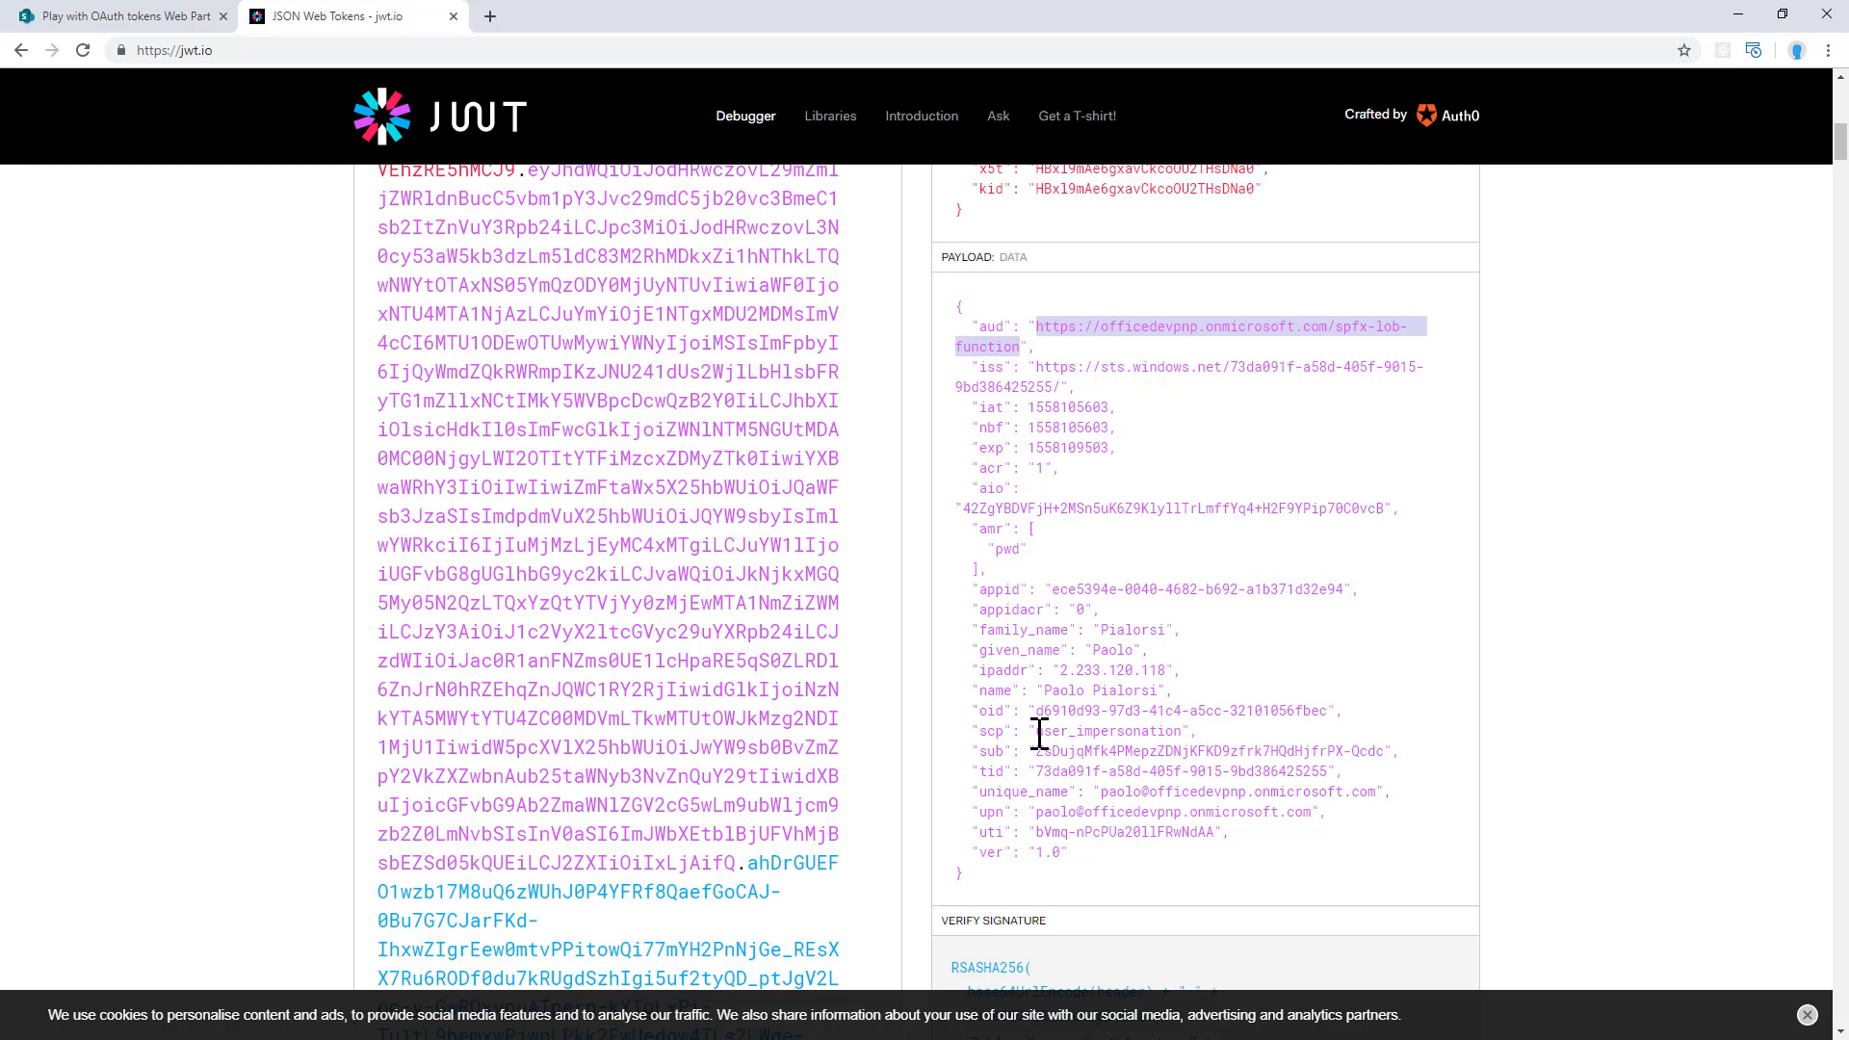
pyautogui.moveTo(1036, 732); pyautogui.dragTo(1184, 733)
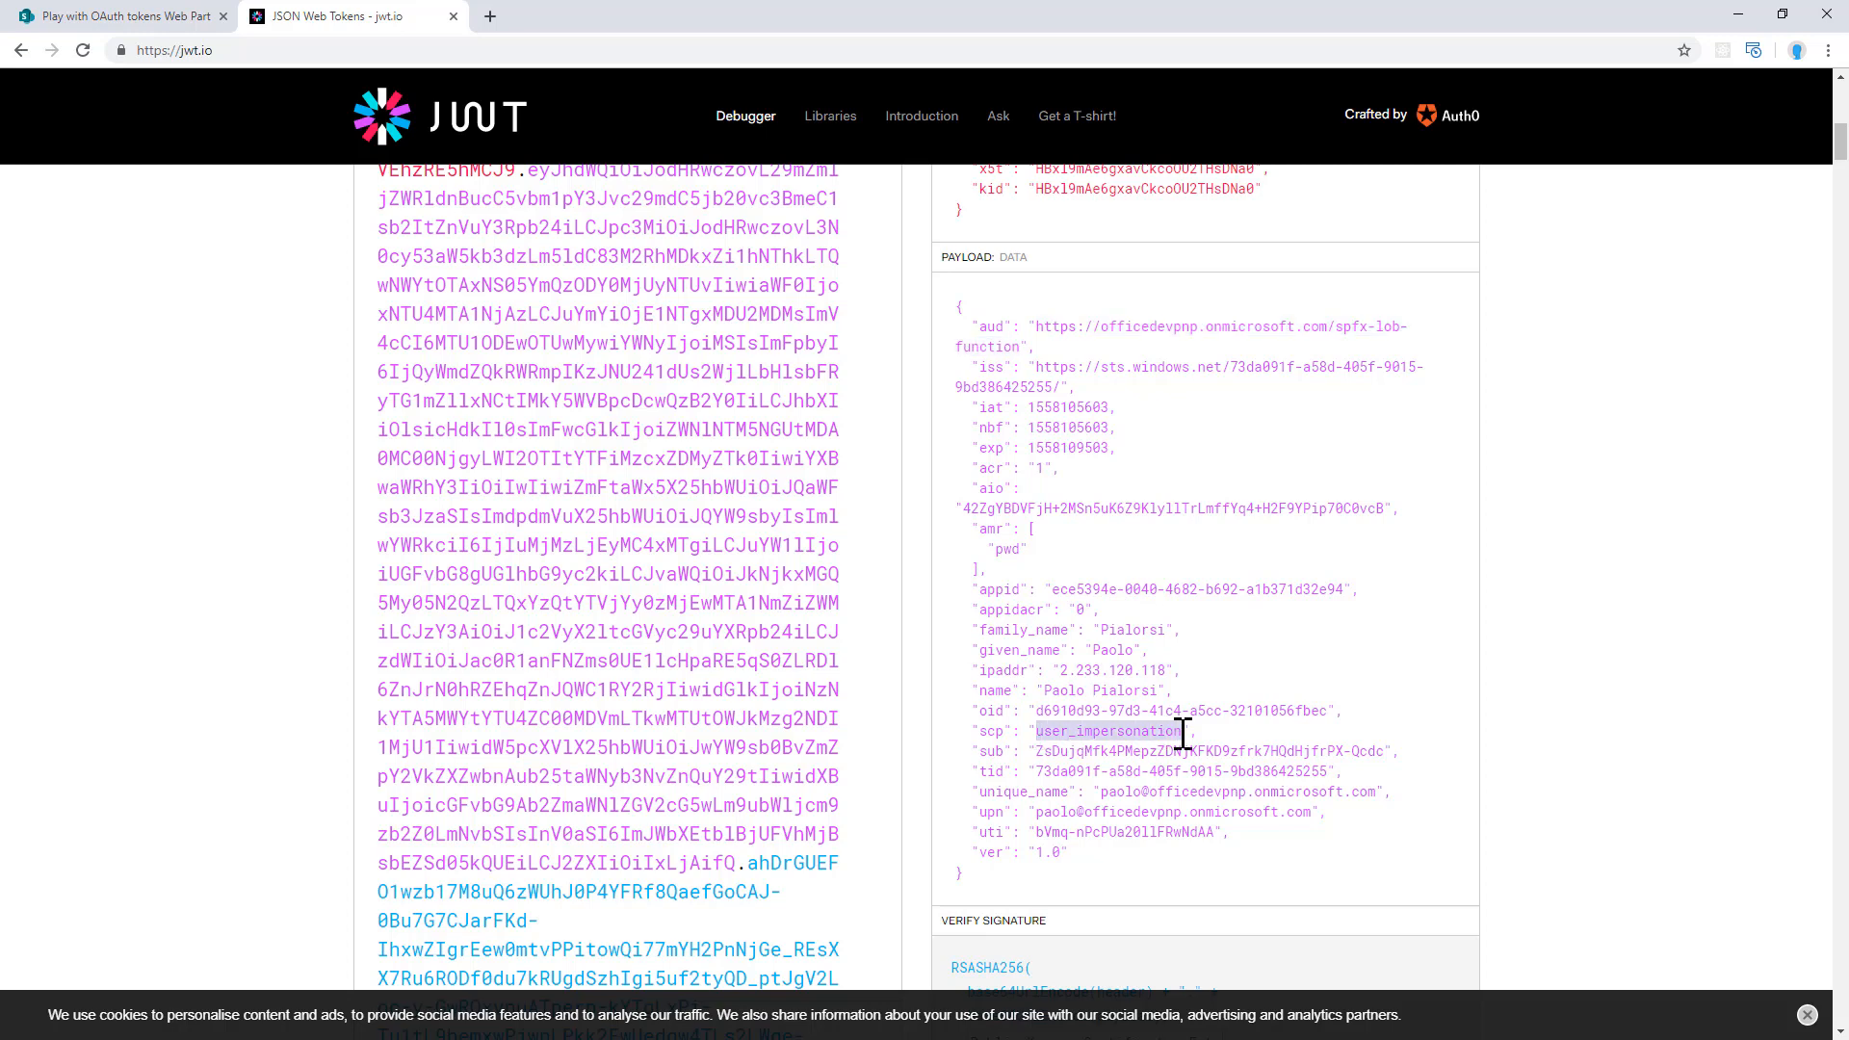
pyautogui.moveTo(1029, 690); pyautogui.dragTo(1185, 694)
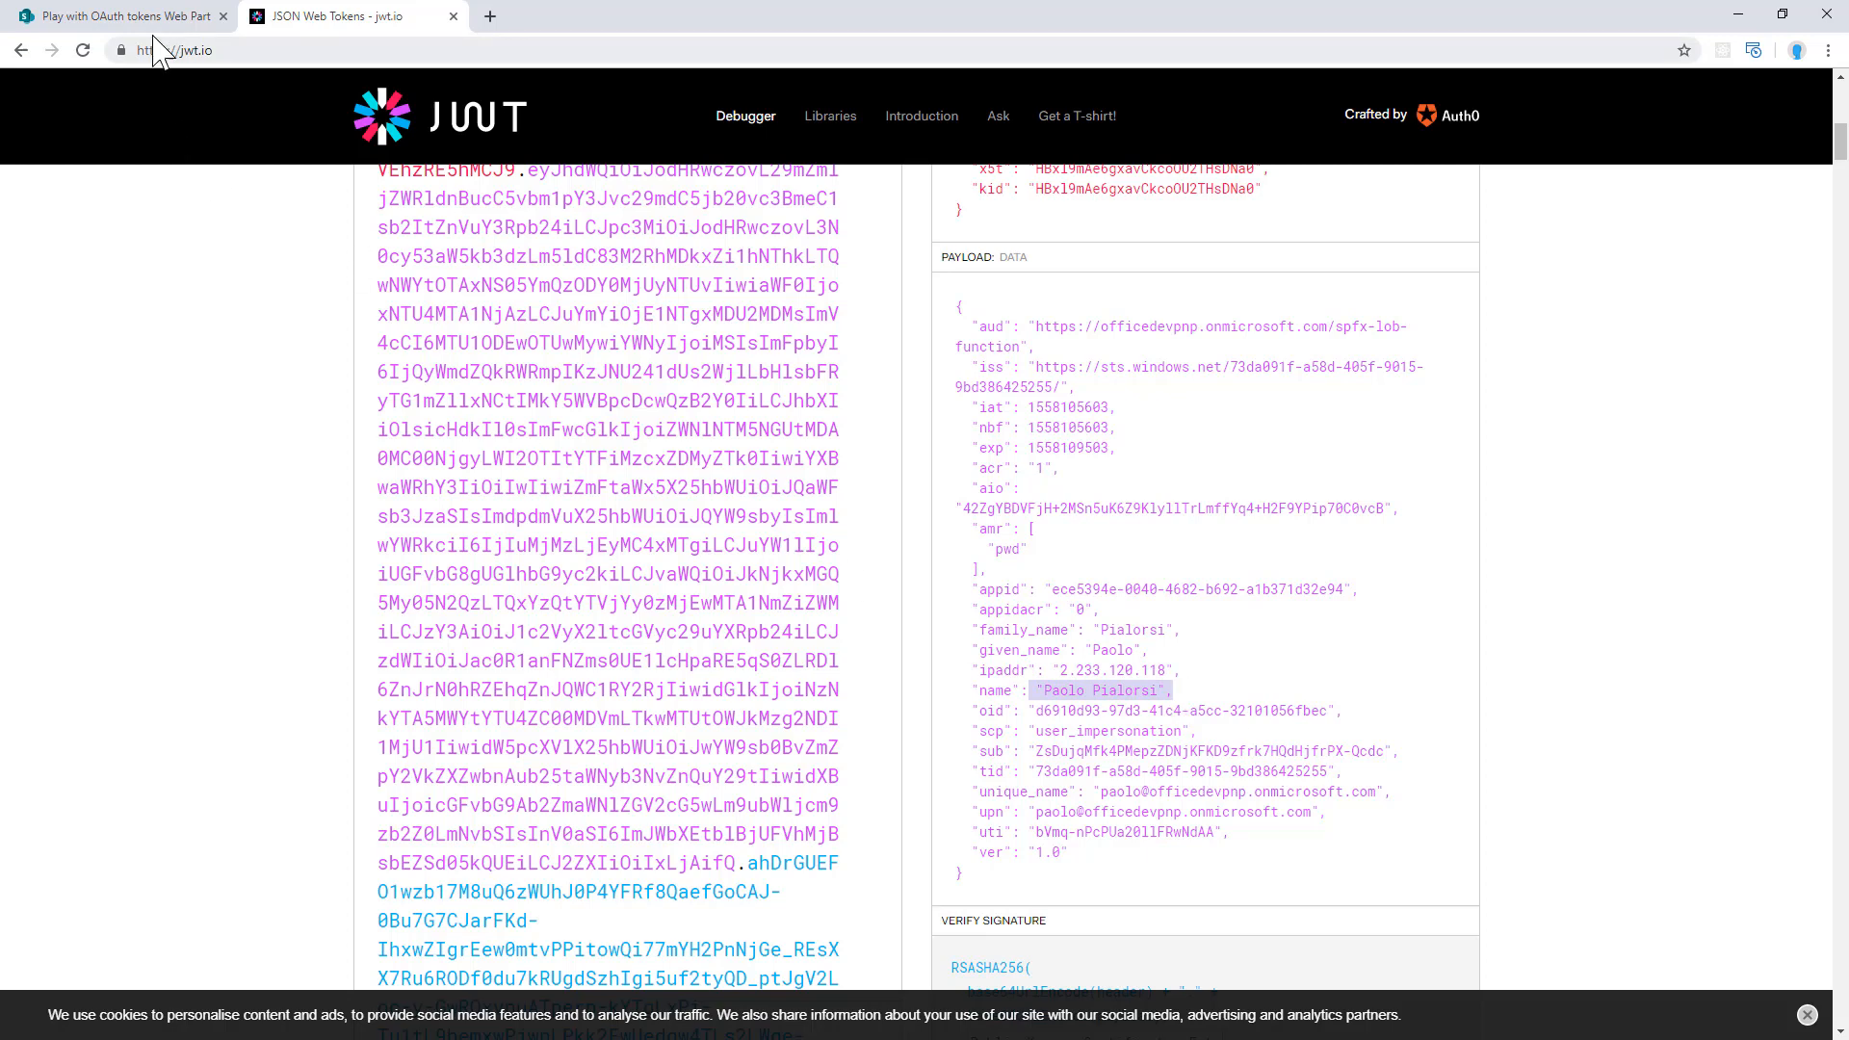
pyautogui.click(124, 17)
# Step: Call the function with Use Access Token so 5 customers are returned, then switch to Visual Studio Code
pyautogui.click(859, 877)
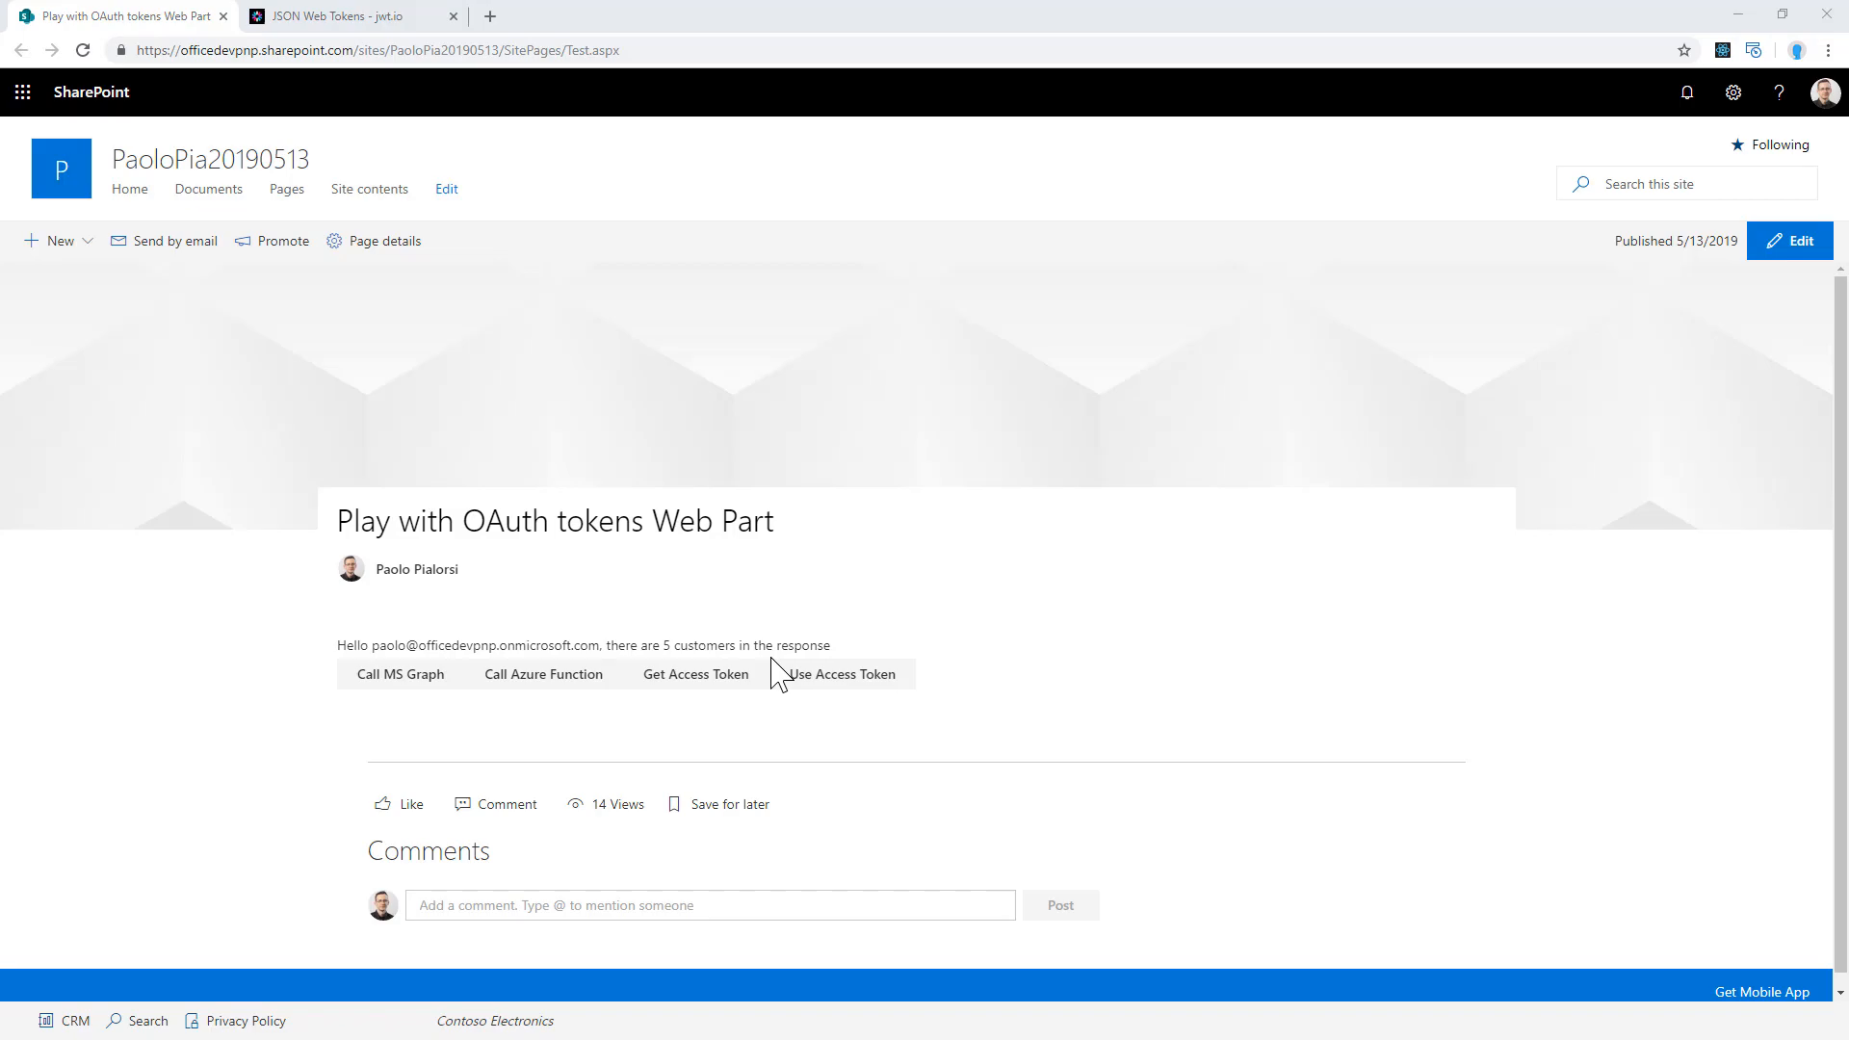
pyautogui.hotkey('alt', 'Tab')
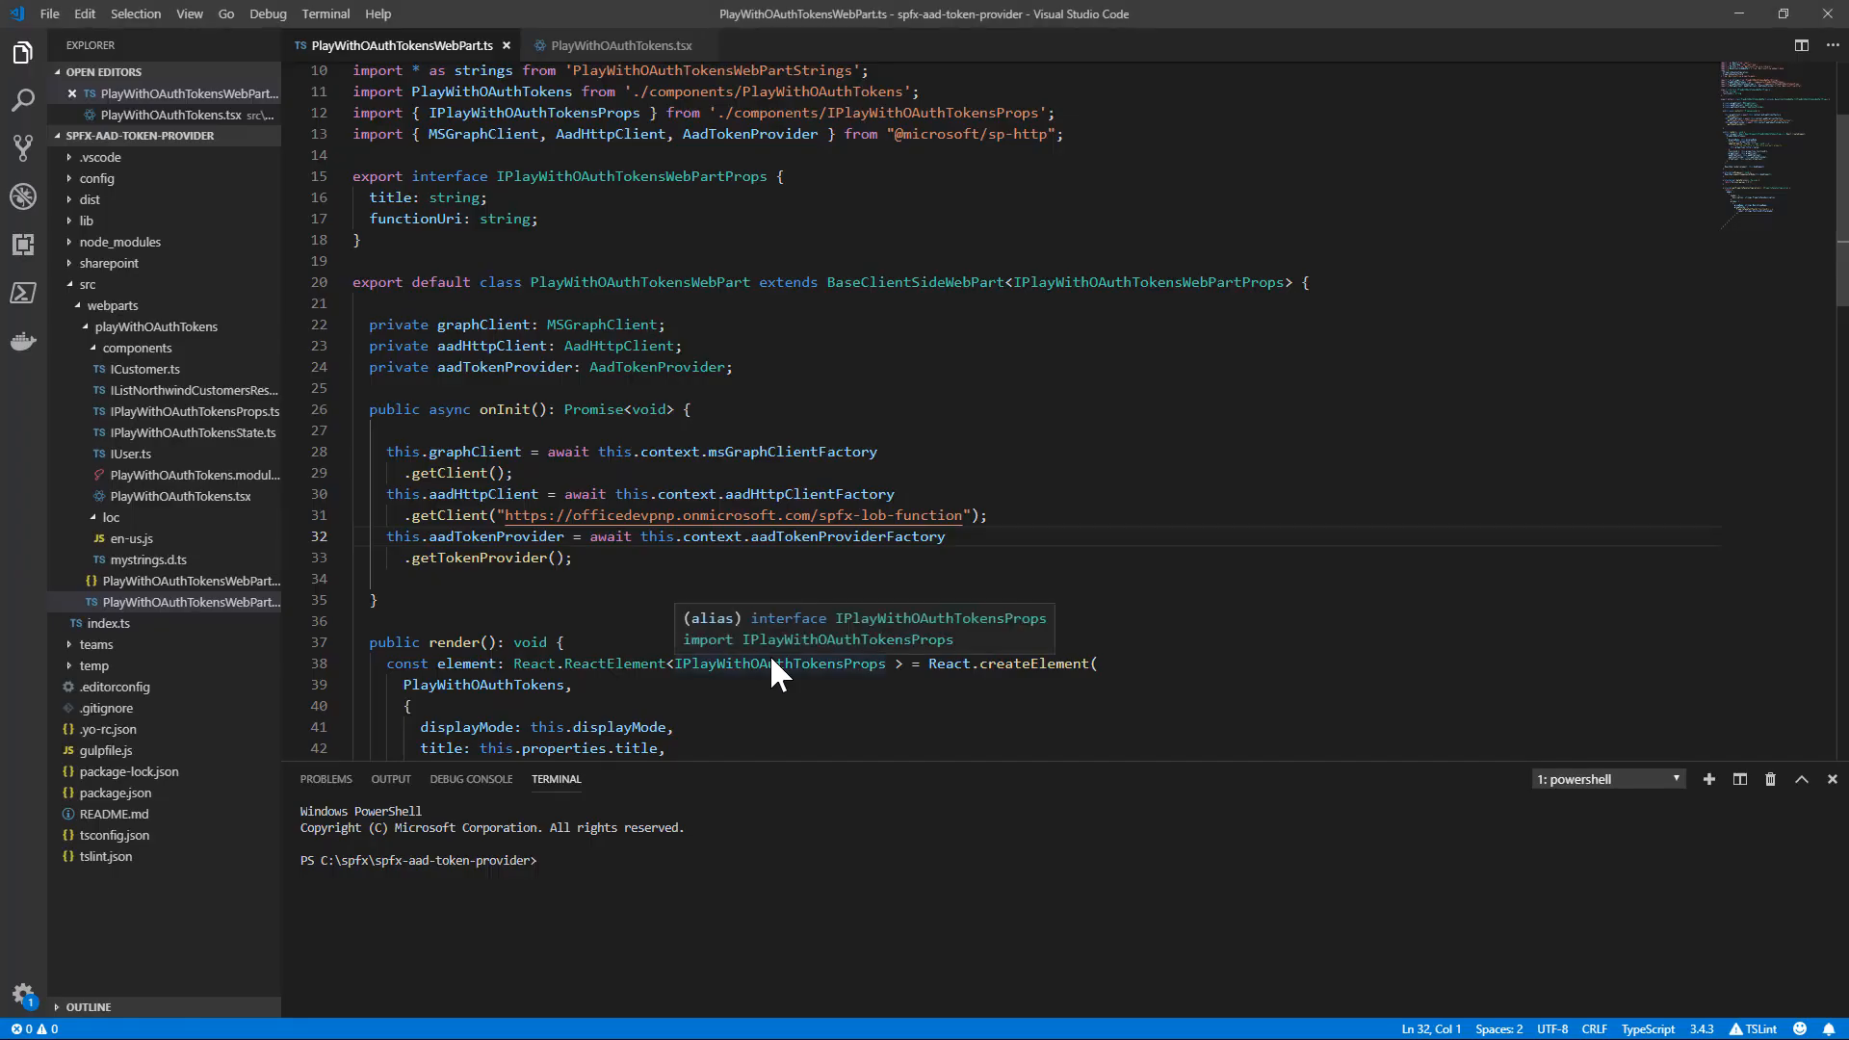
# Step: Highlight aadHttpClientFactory and context.aadTokenProviderFactory in the web part class setup
pyautogui.doubleClick(484, 495)
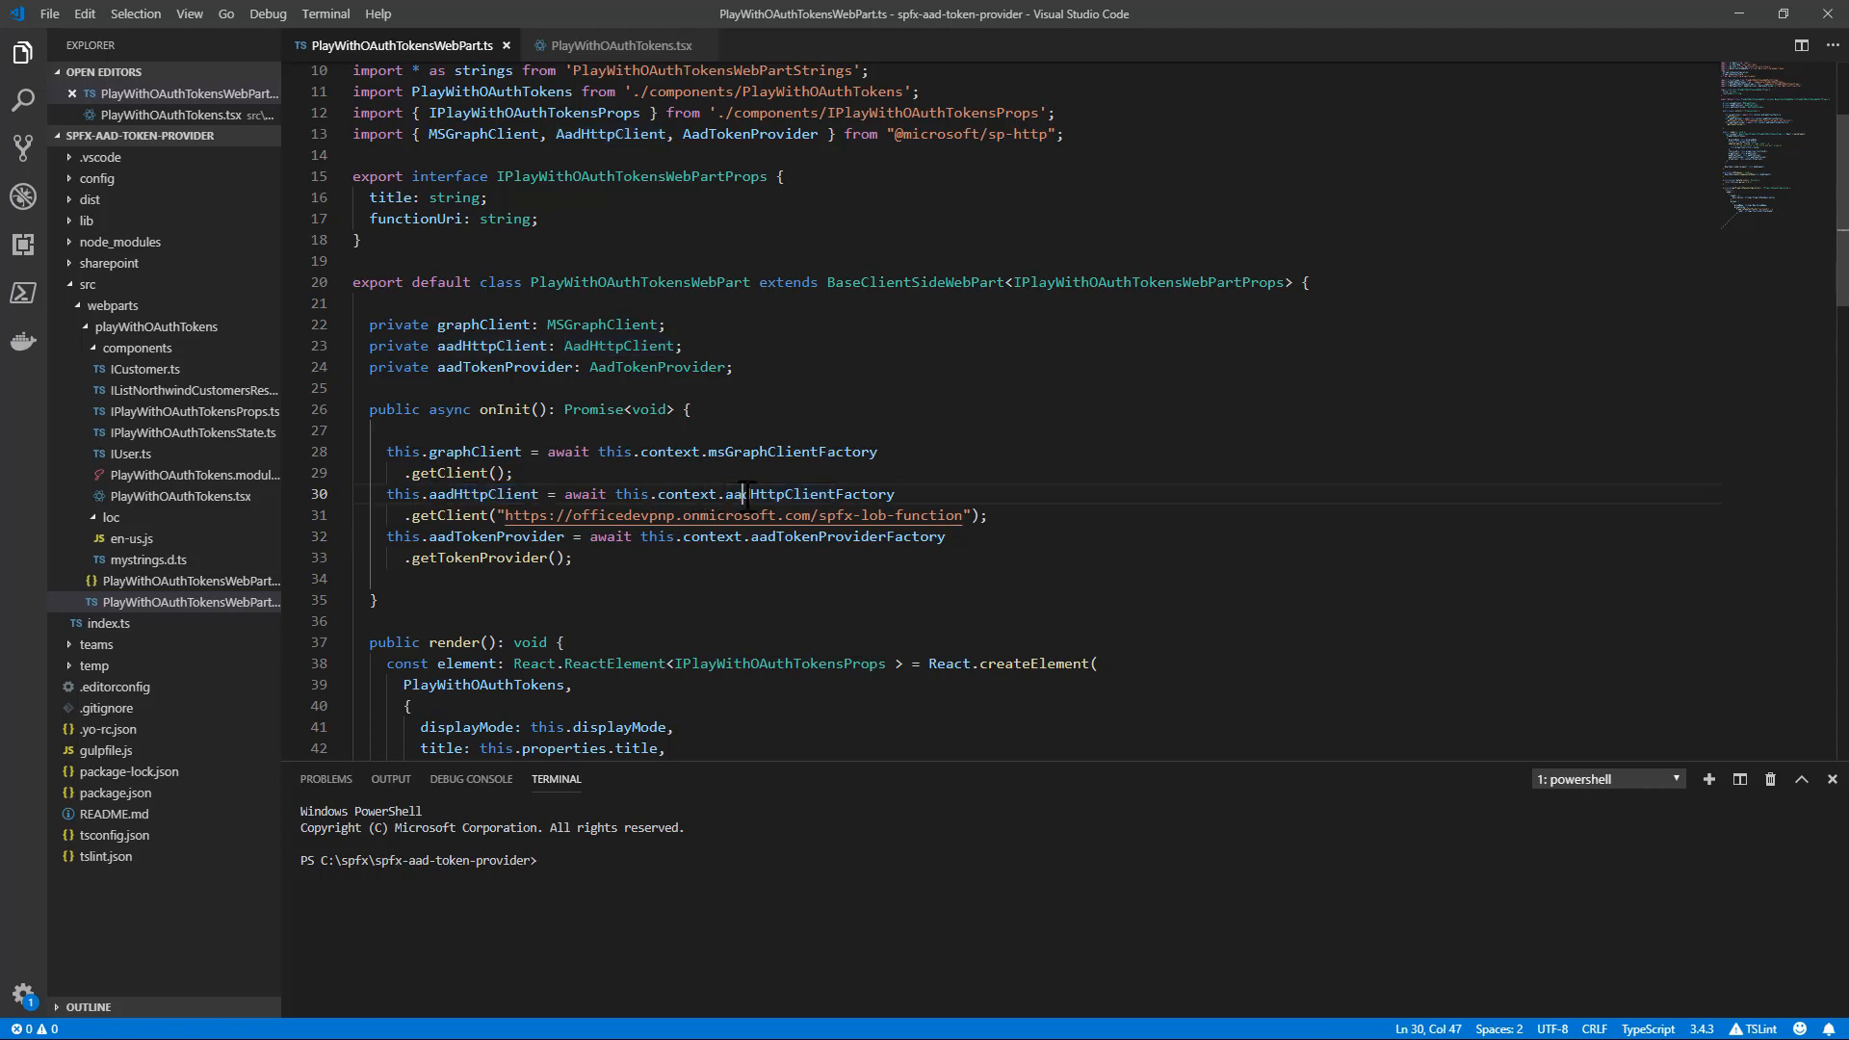
pyautogui.doubleClick(793, 495)
pyautogui.moveTo(810, 494)
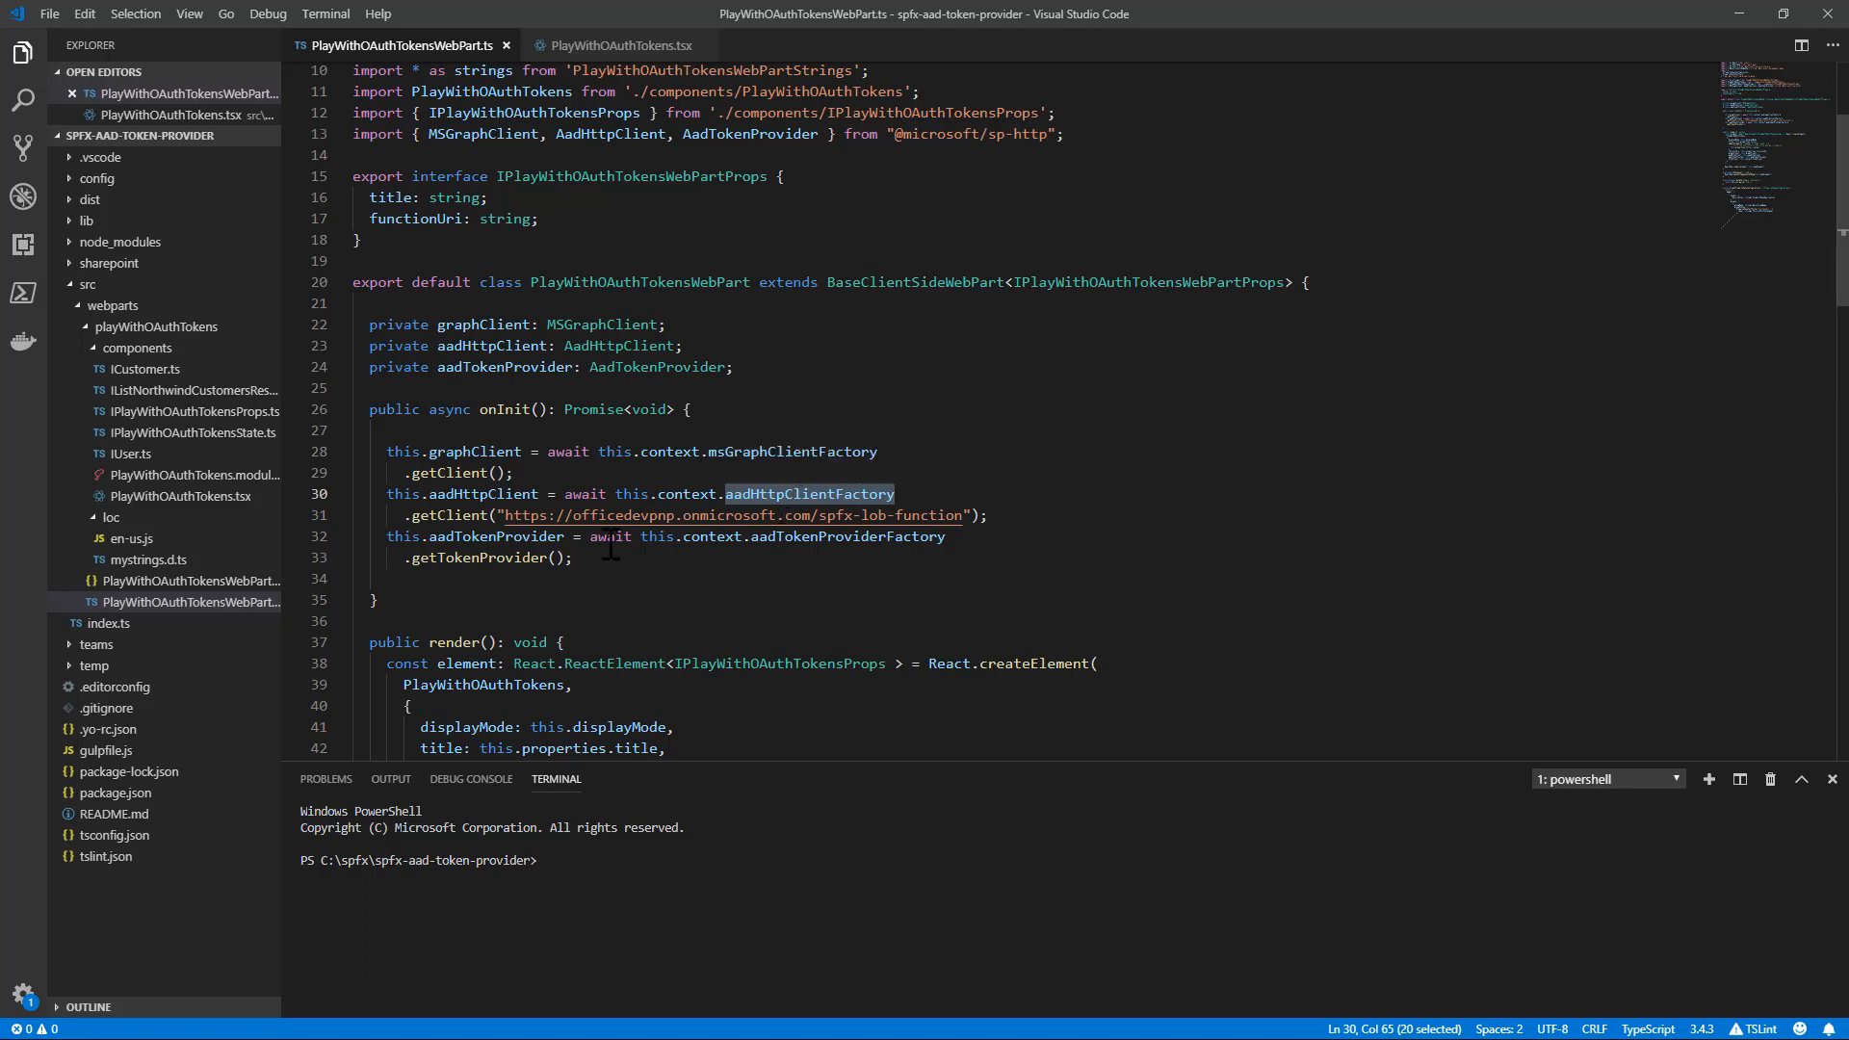
pyautogui.doubleClick(713, 536)
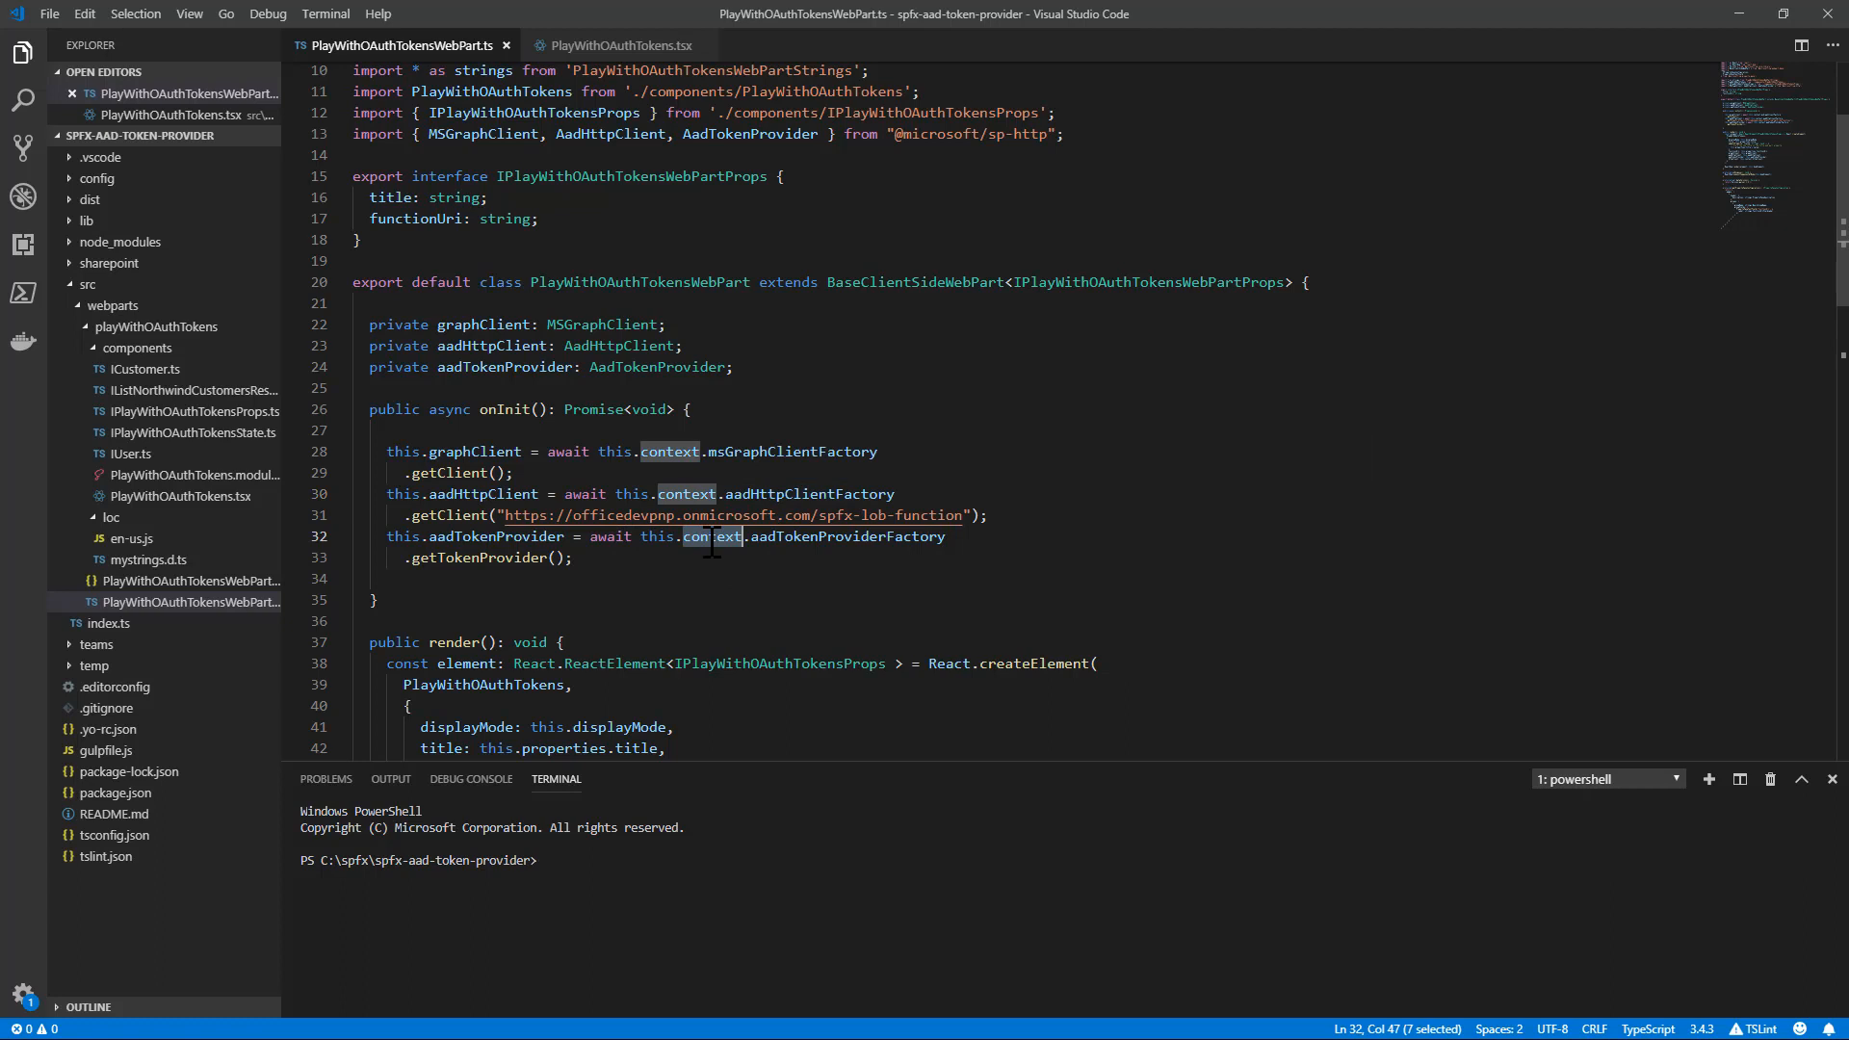
pyautogui.doubleClick(848, 536)
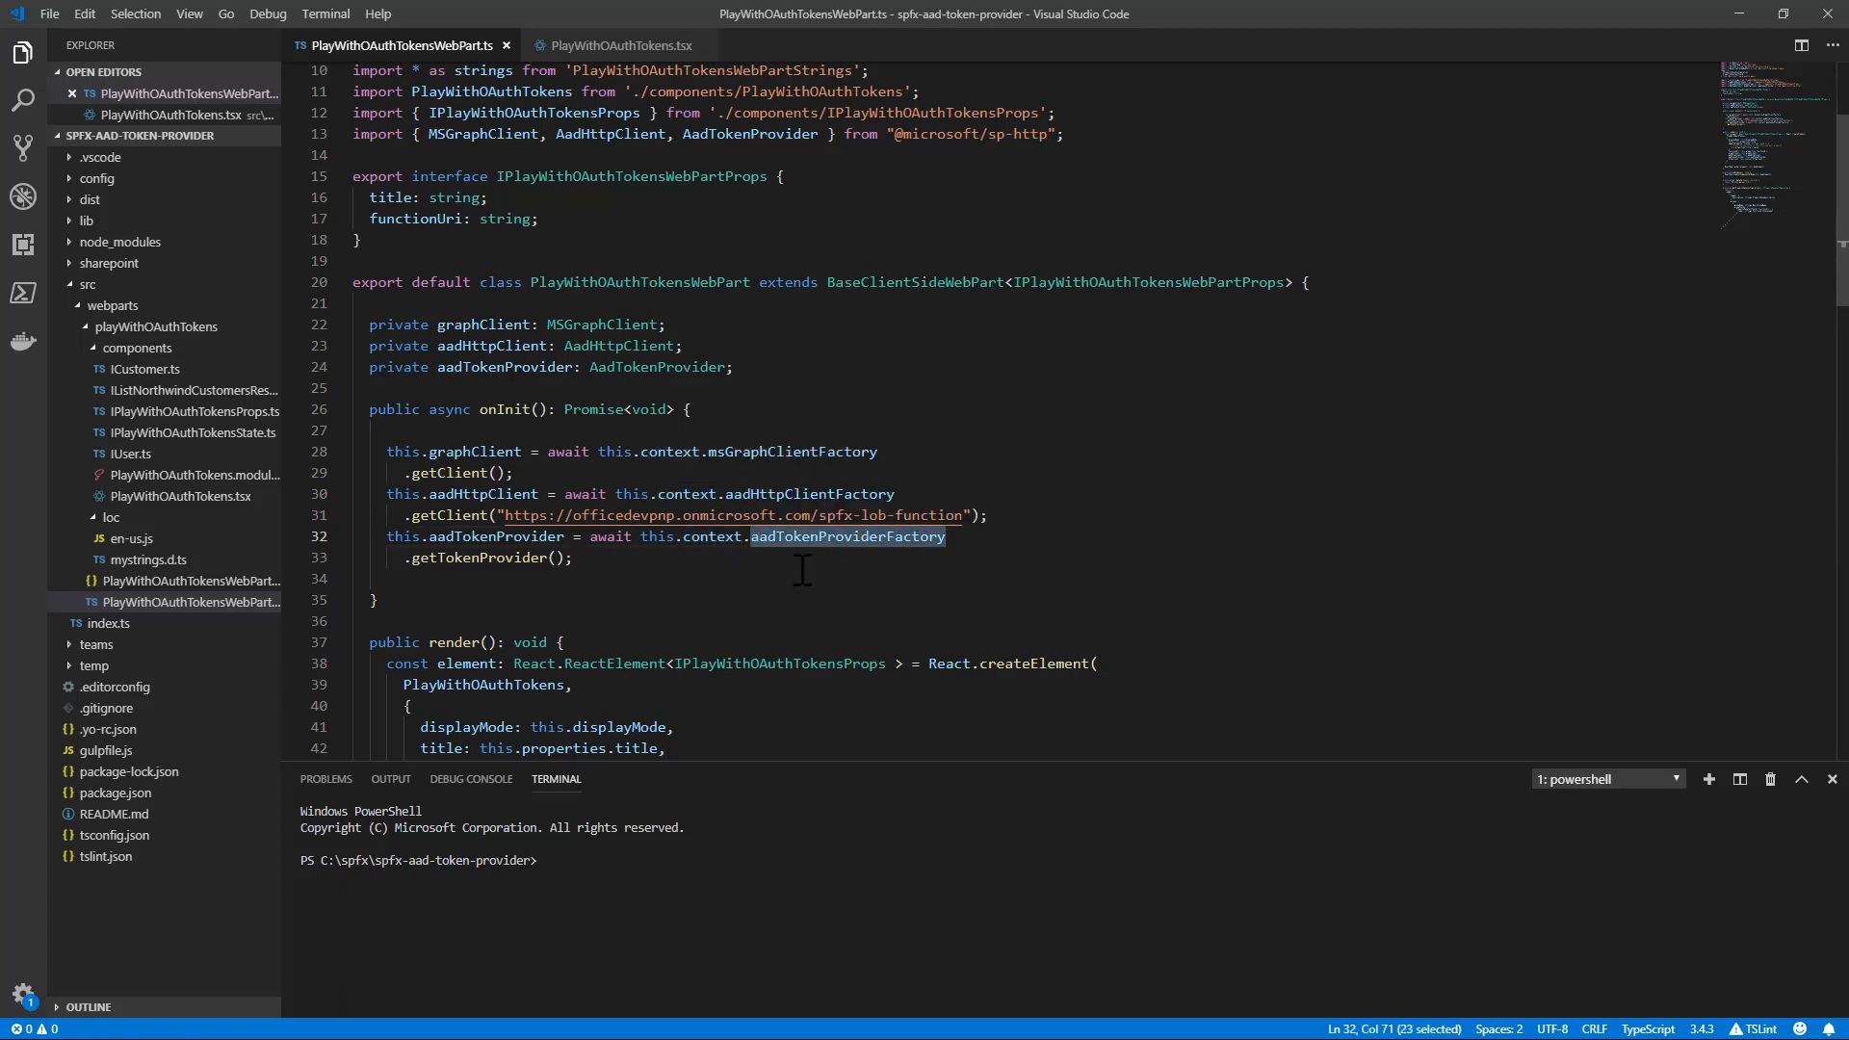
# Step: Highlight the .getTokenProvider() call and AadTokenProvider occurrences, then switch to PlayWithOAuthTokens.tsx
pyautogui.moveTo(405, 559); pyautogui.dragTo(573, 562)
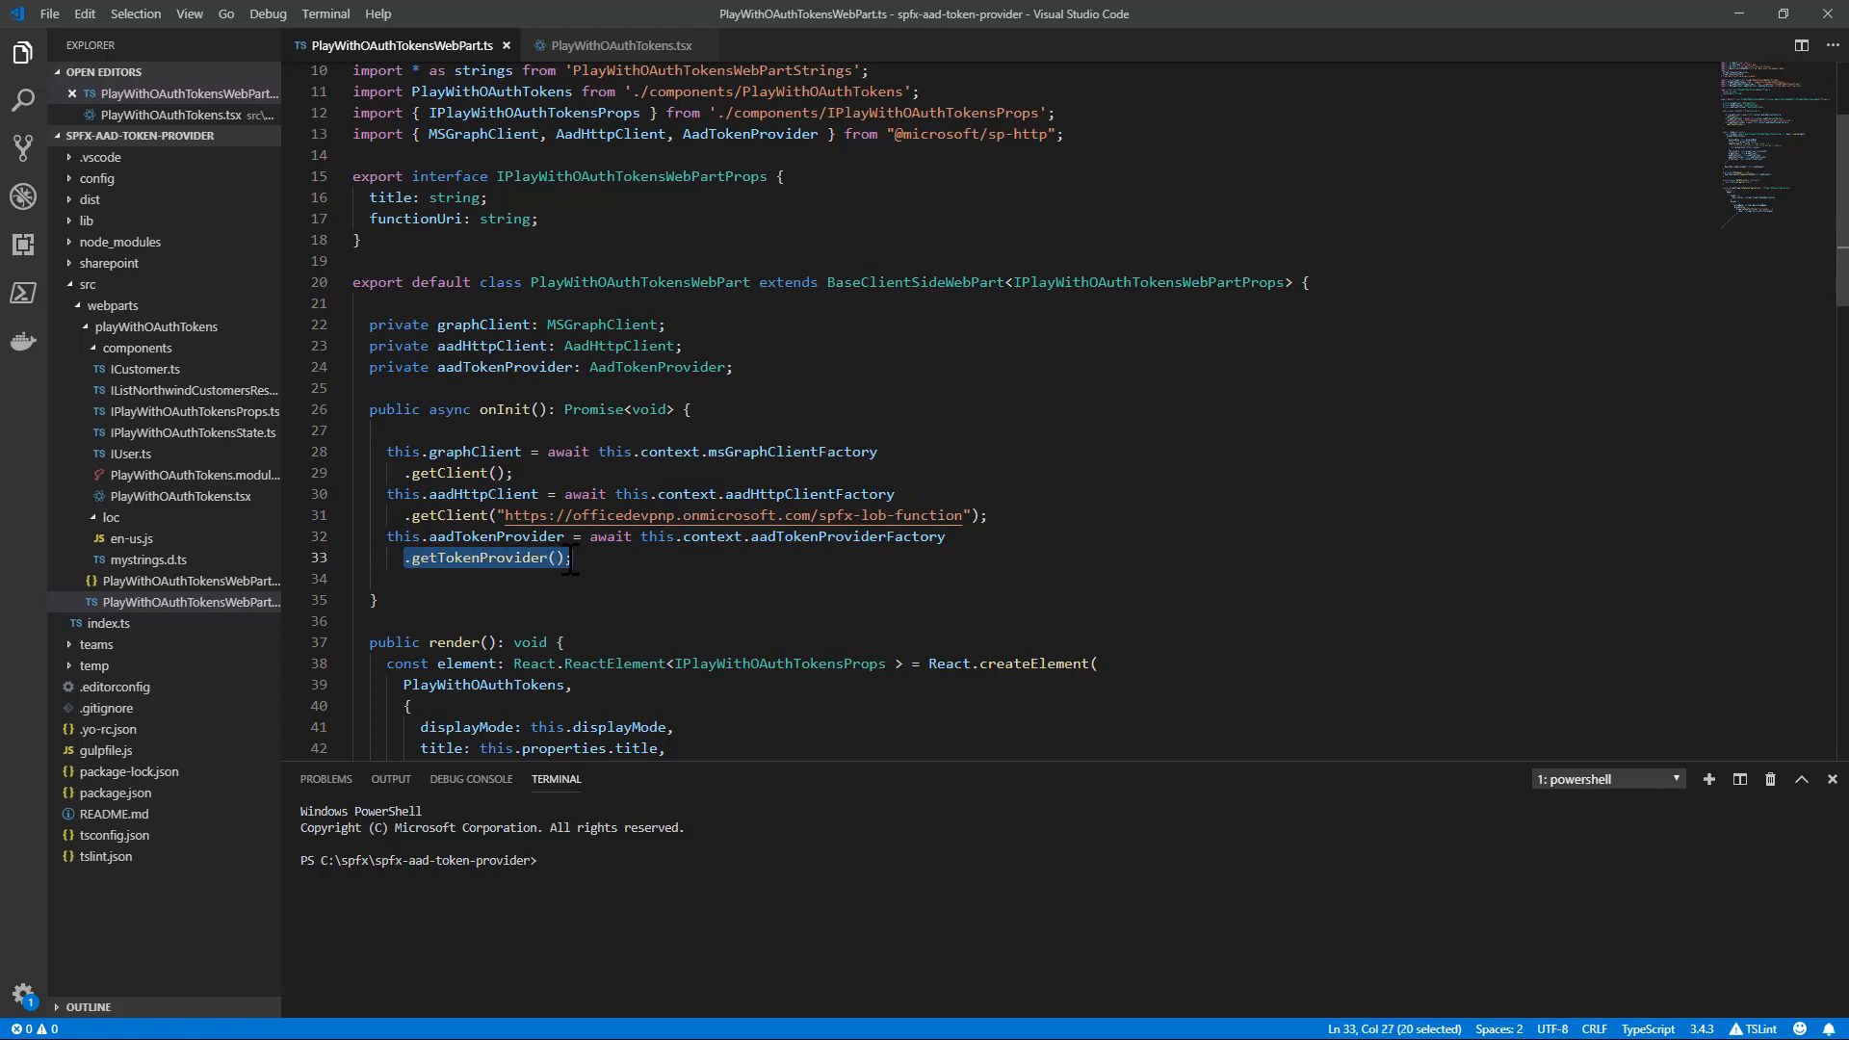
pyautogui.doubleClick(642, 373)
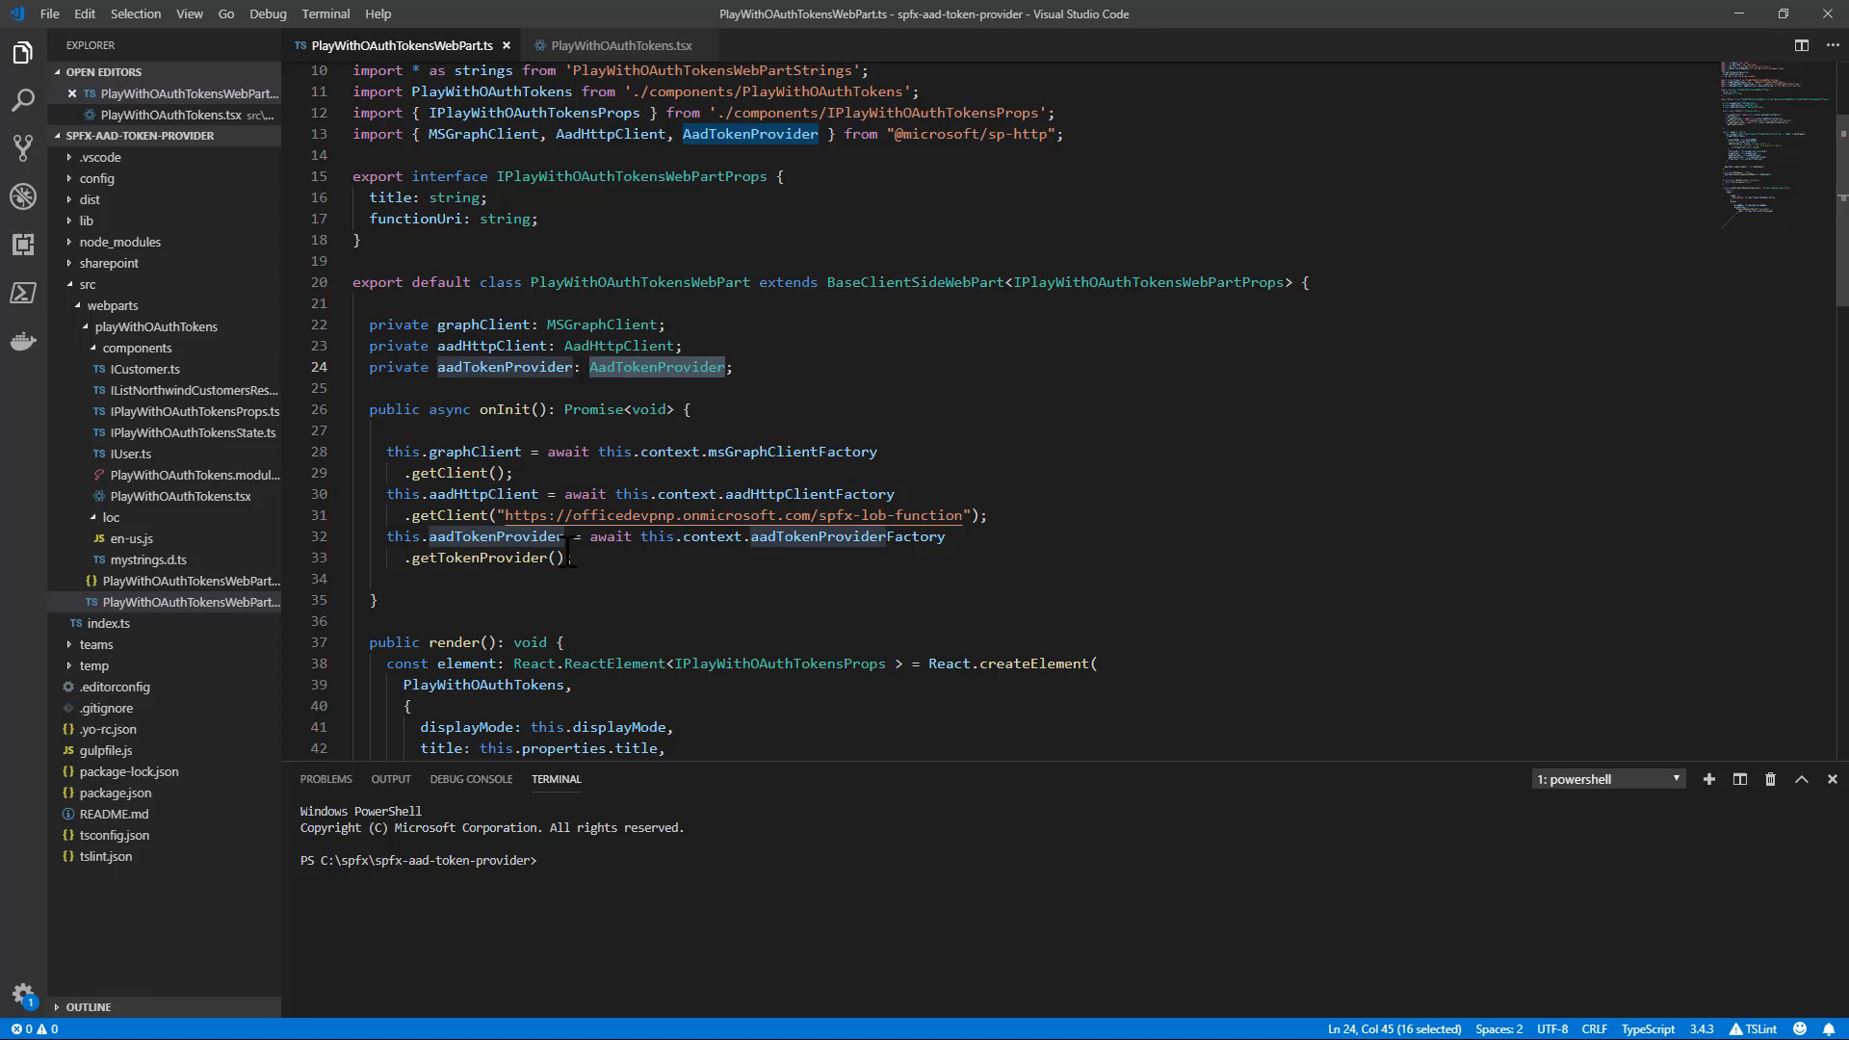
pyautogui.click(622, 45)
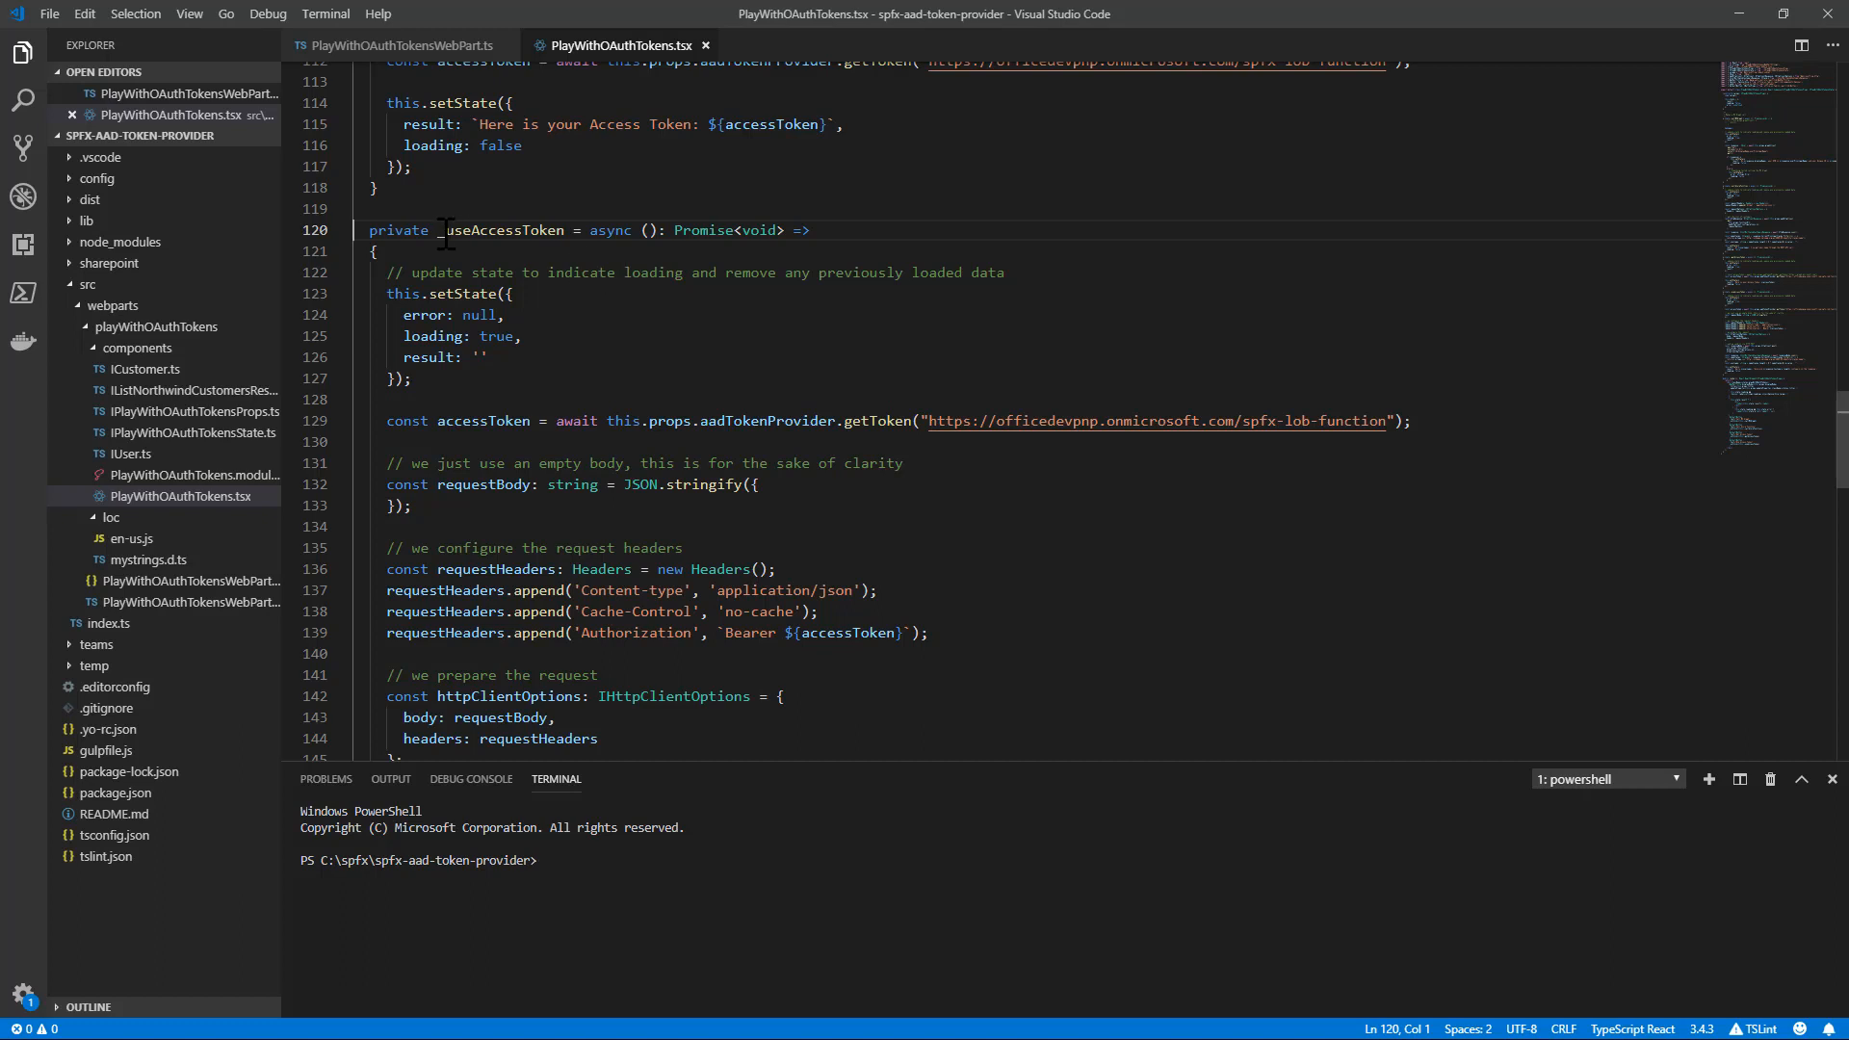
# Step: Highlight the Use Access Token button's _useAccessToken handler and jump to its definition
pyautogui.doubleClick(499, 231)
pyautogui.scroll(-15, 498, 433)
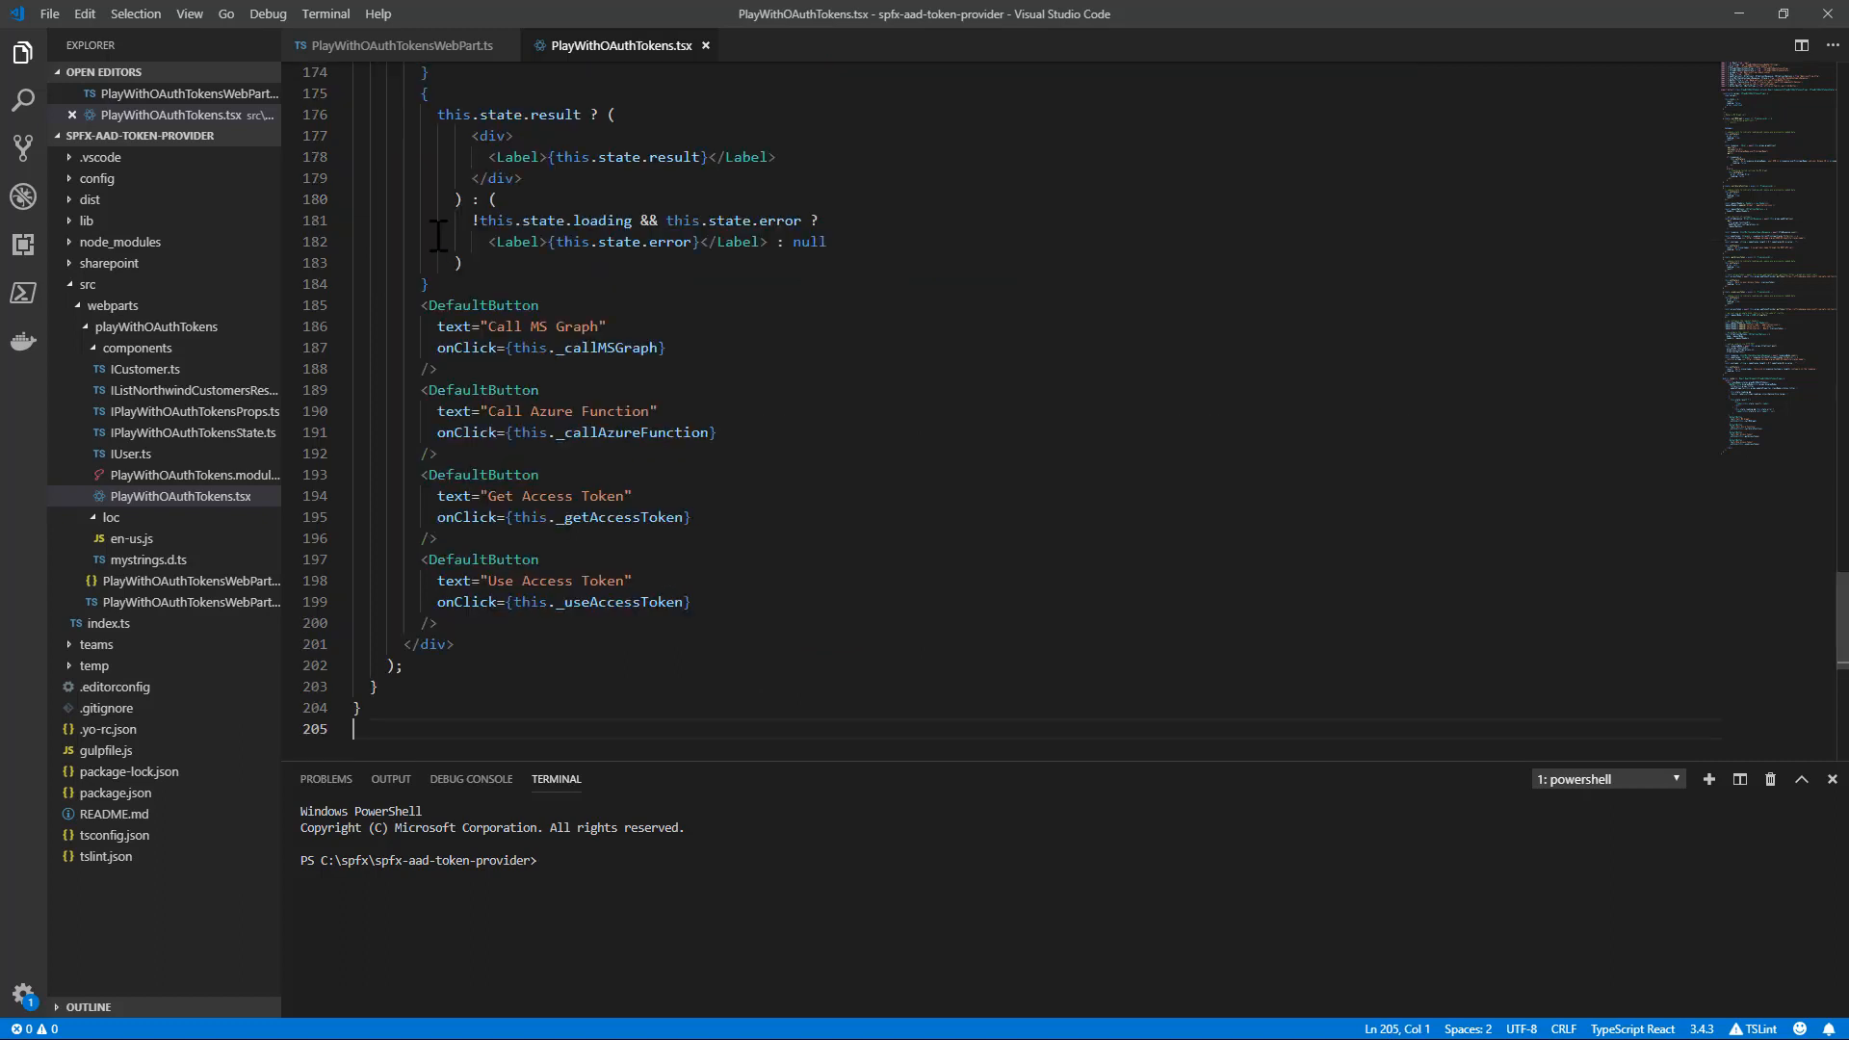
pyautogui.moveTo(491, 582); pyautogui.dragTo(625, 581)
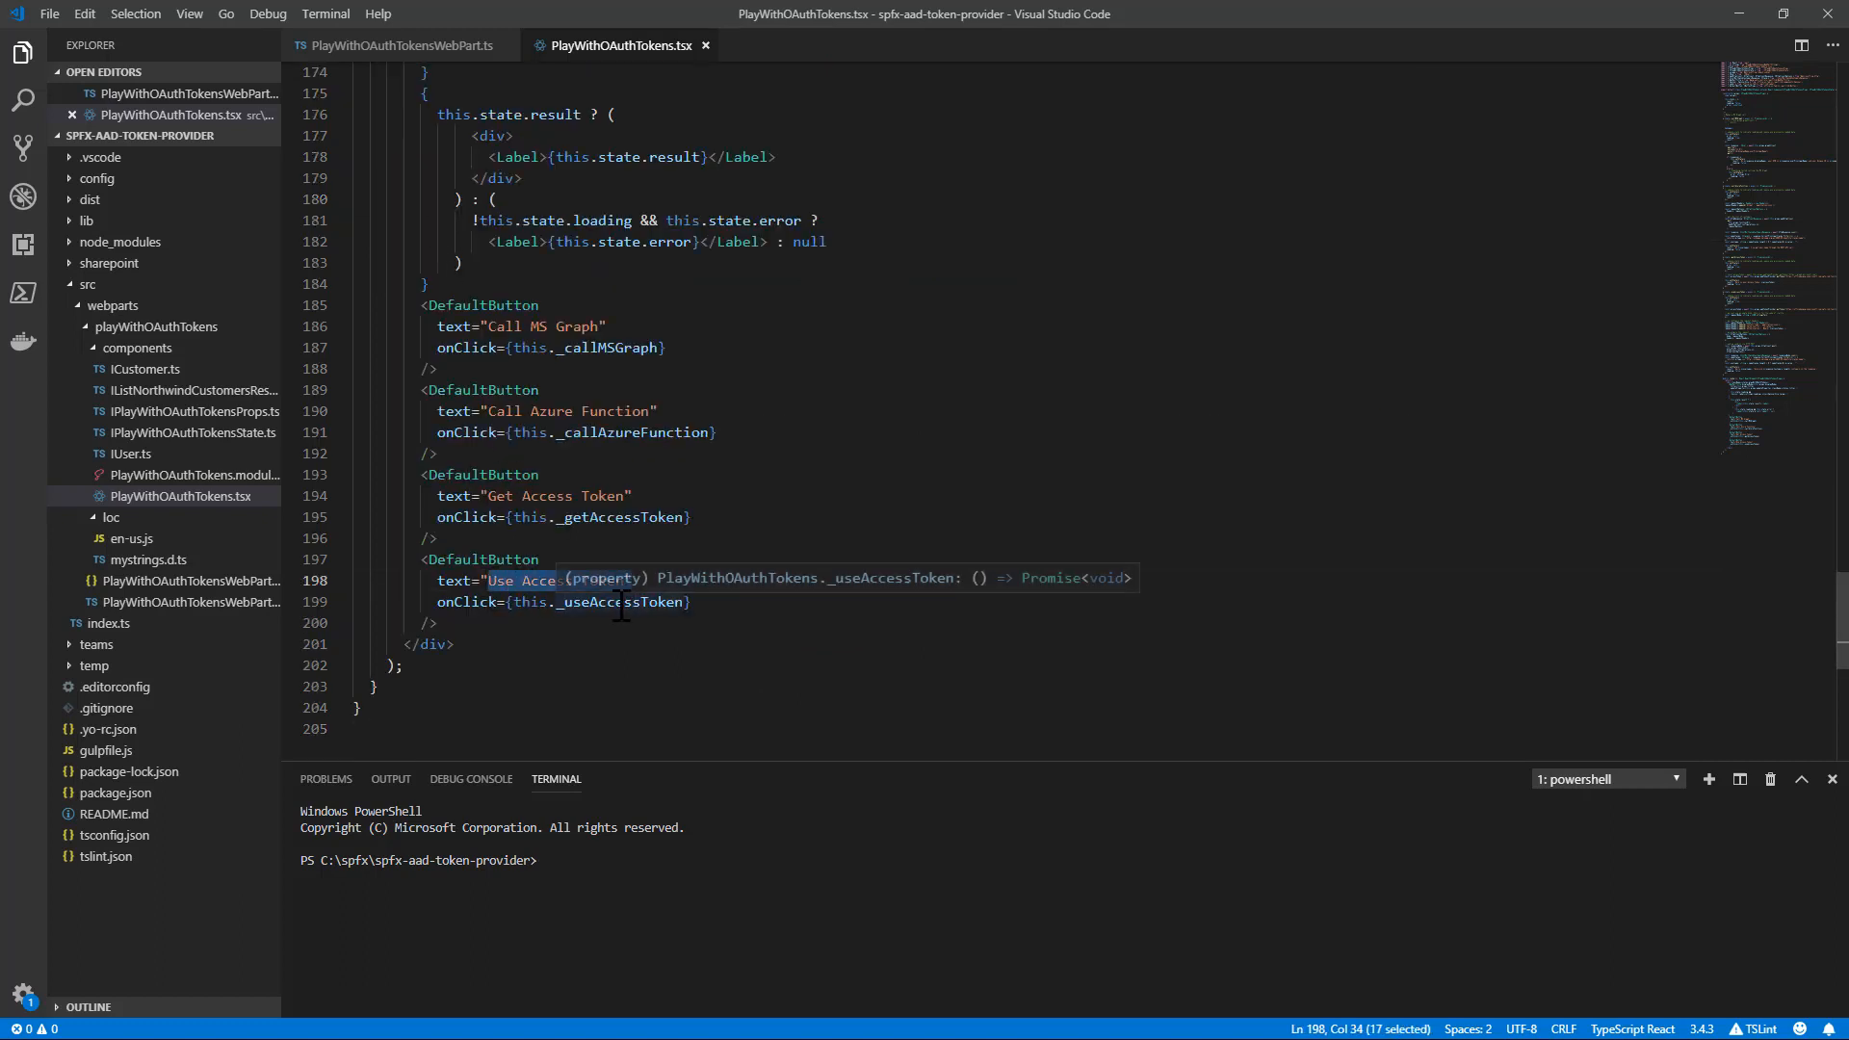
pyautogui.doubleClick(618, 603)
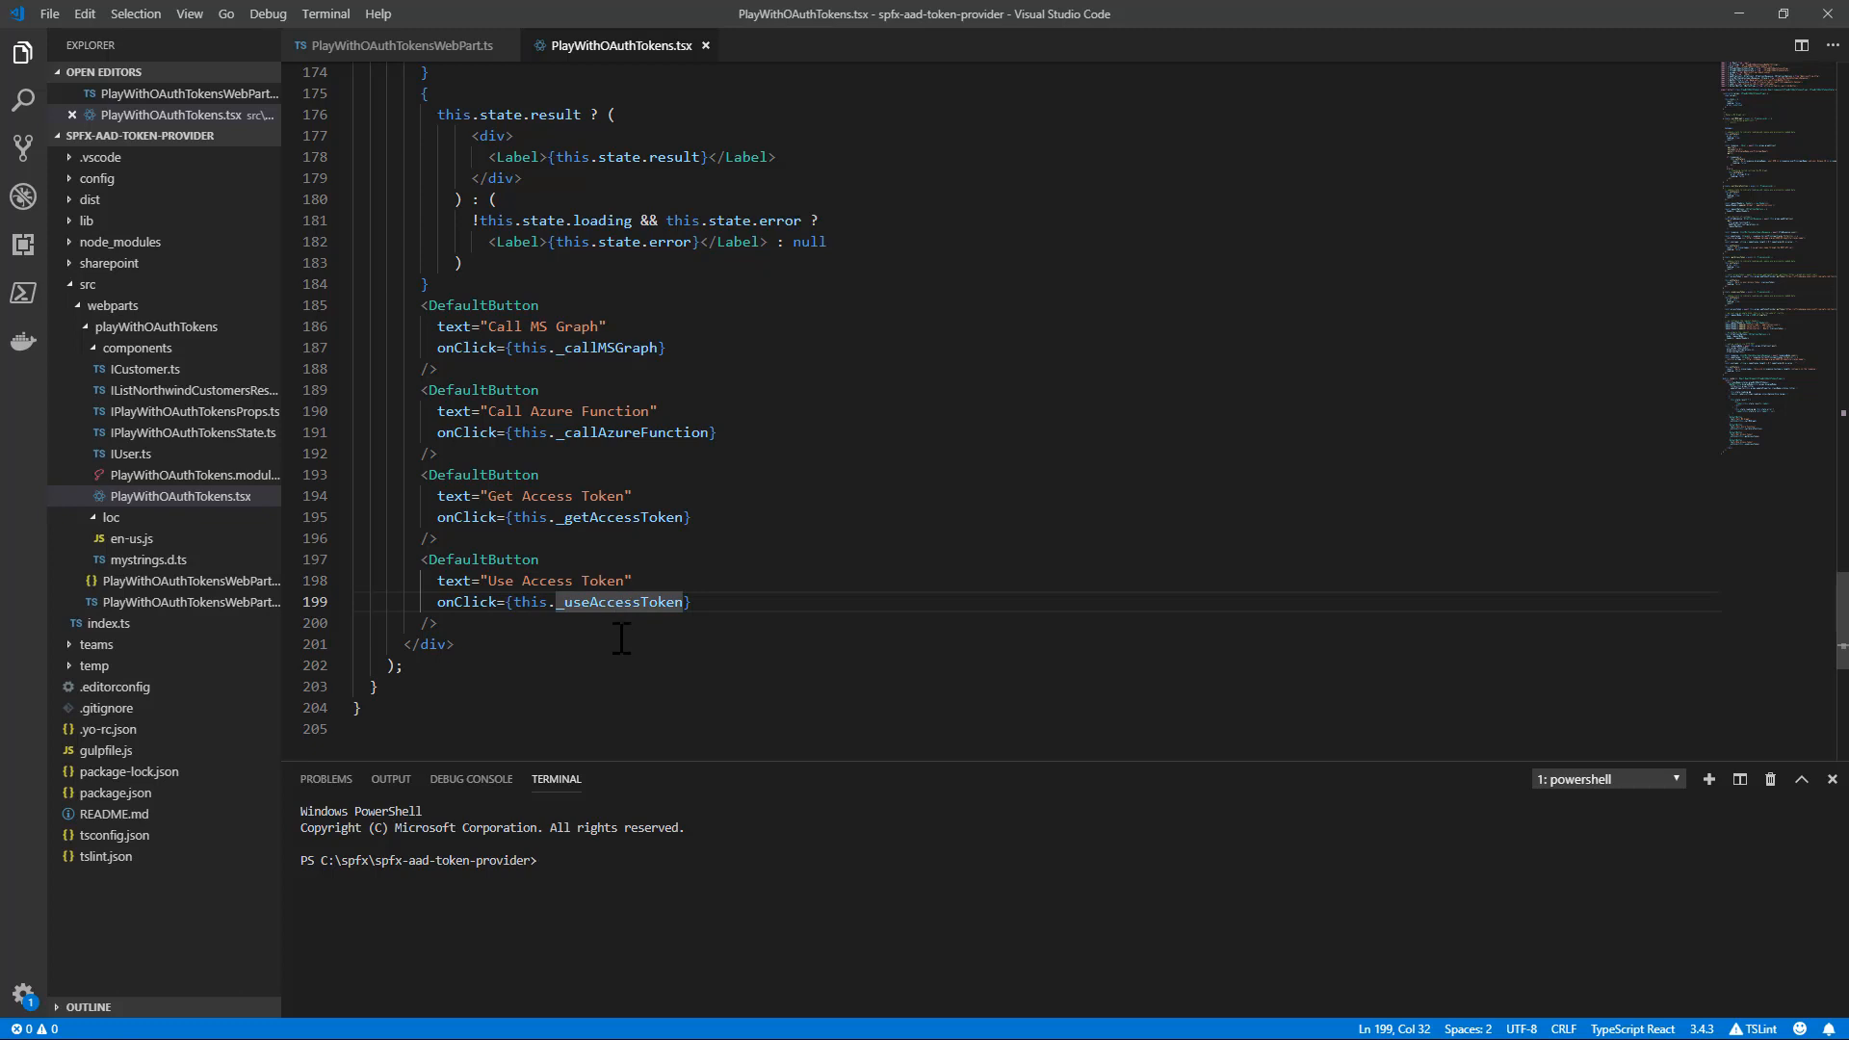
pyautogui.press('F12')
pyautogui.scroll(-2, 608, 566)
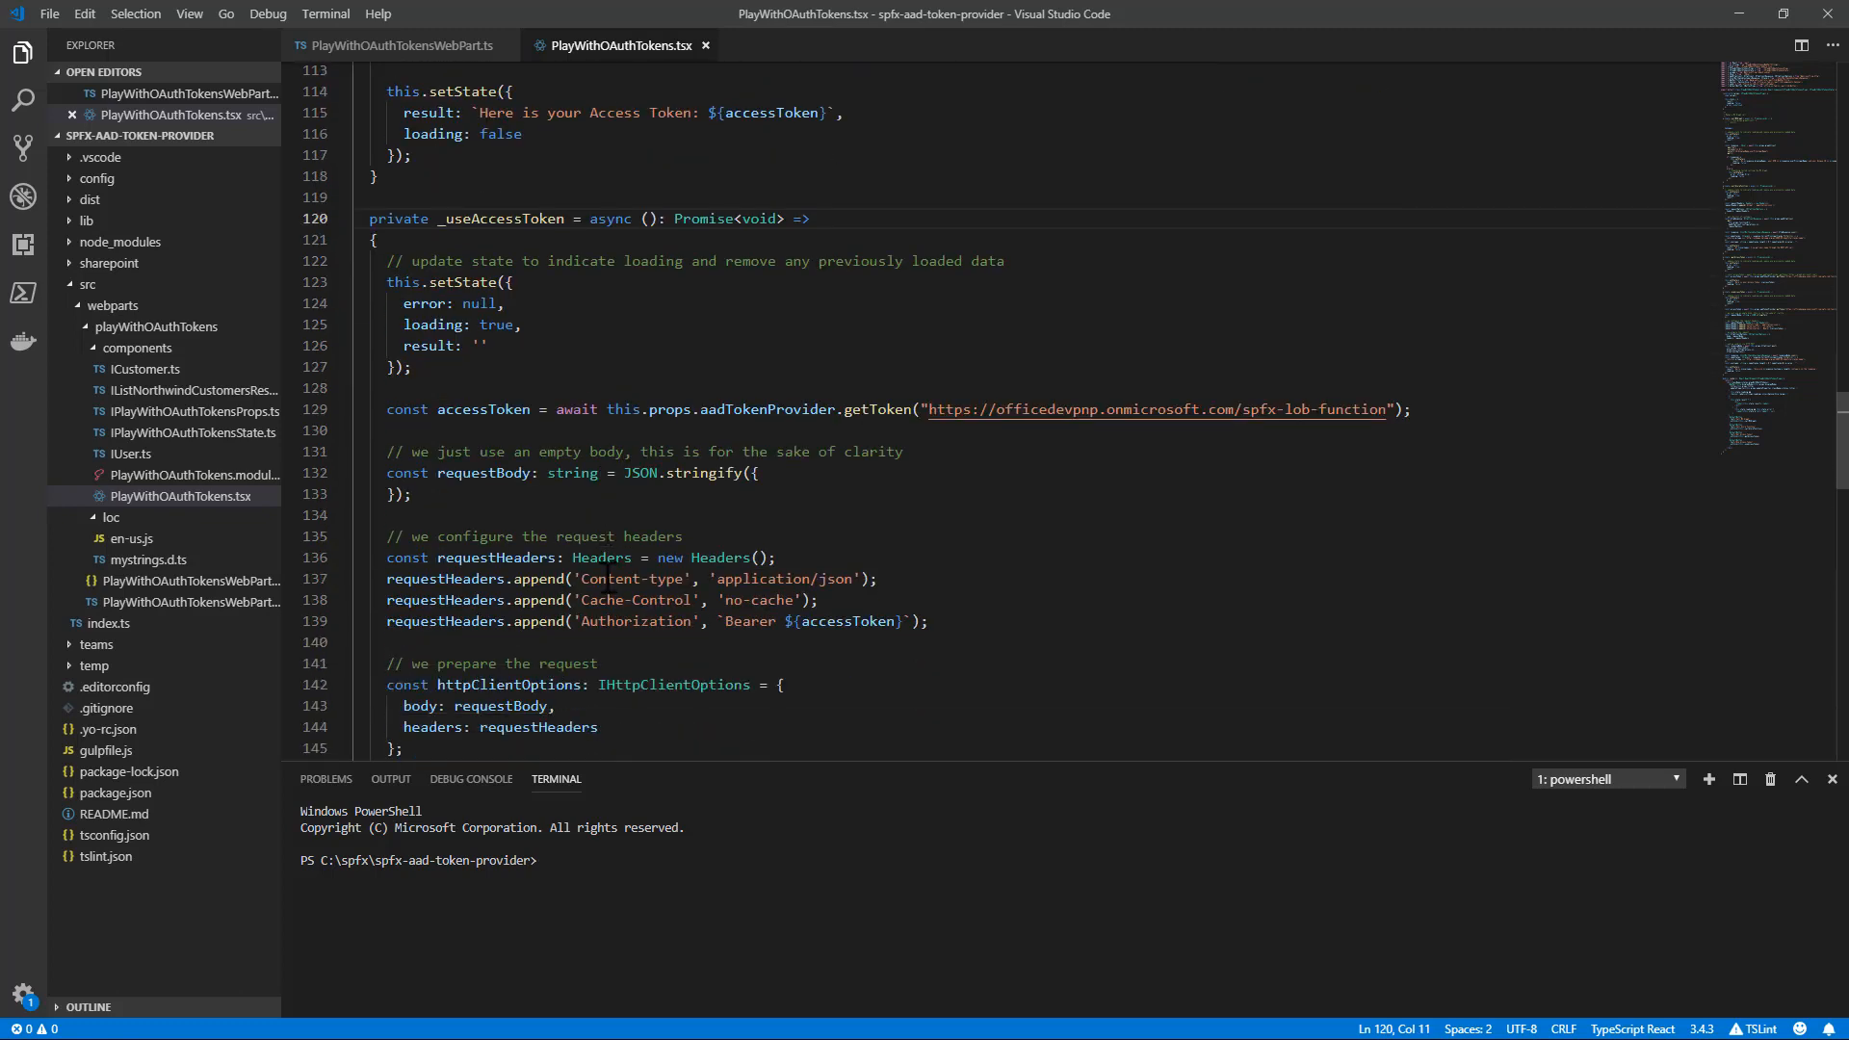
pyautogui.scroll(-2, 607, 568)
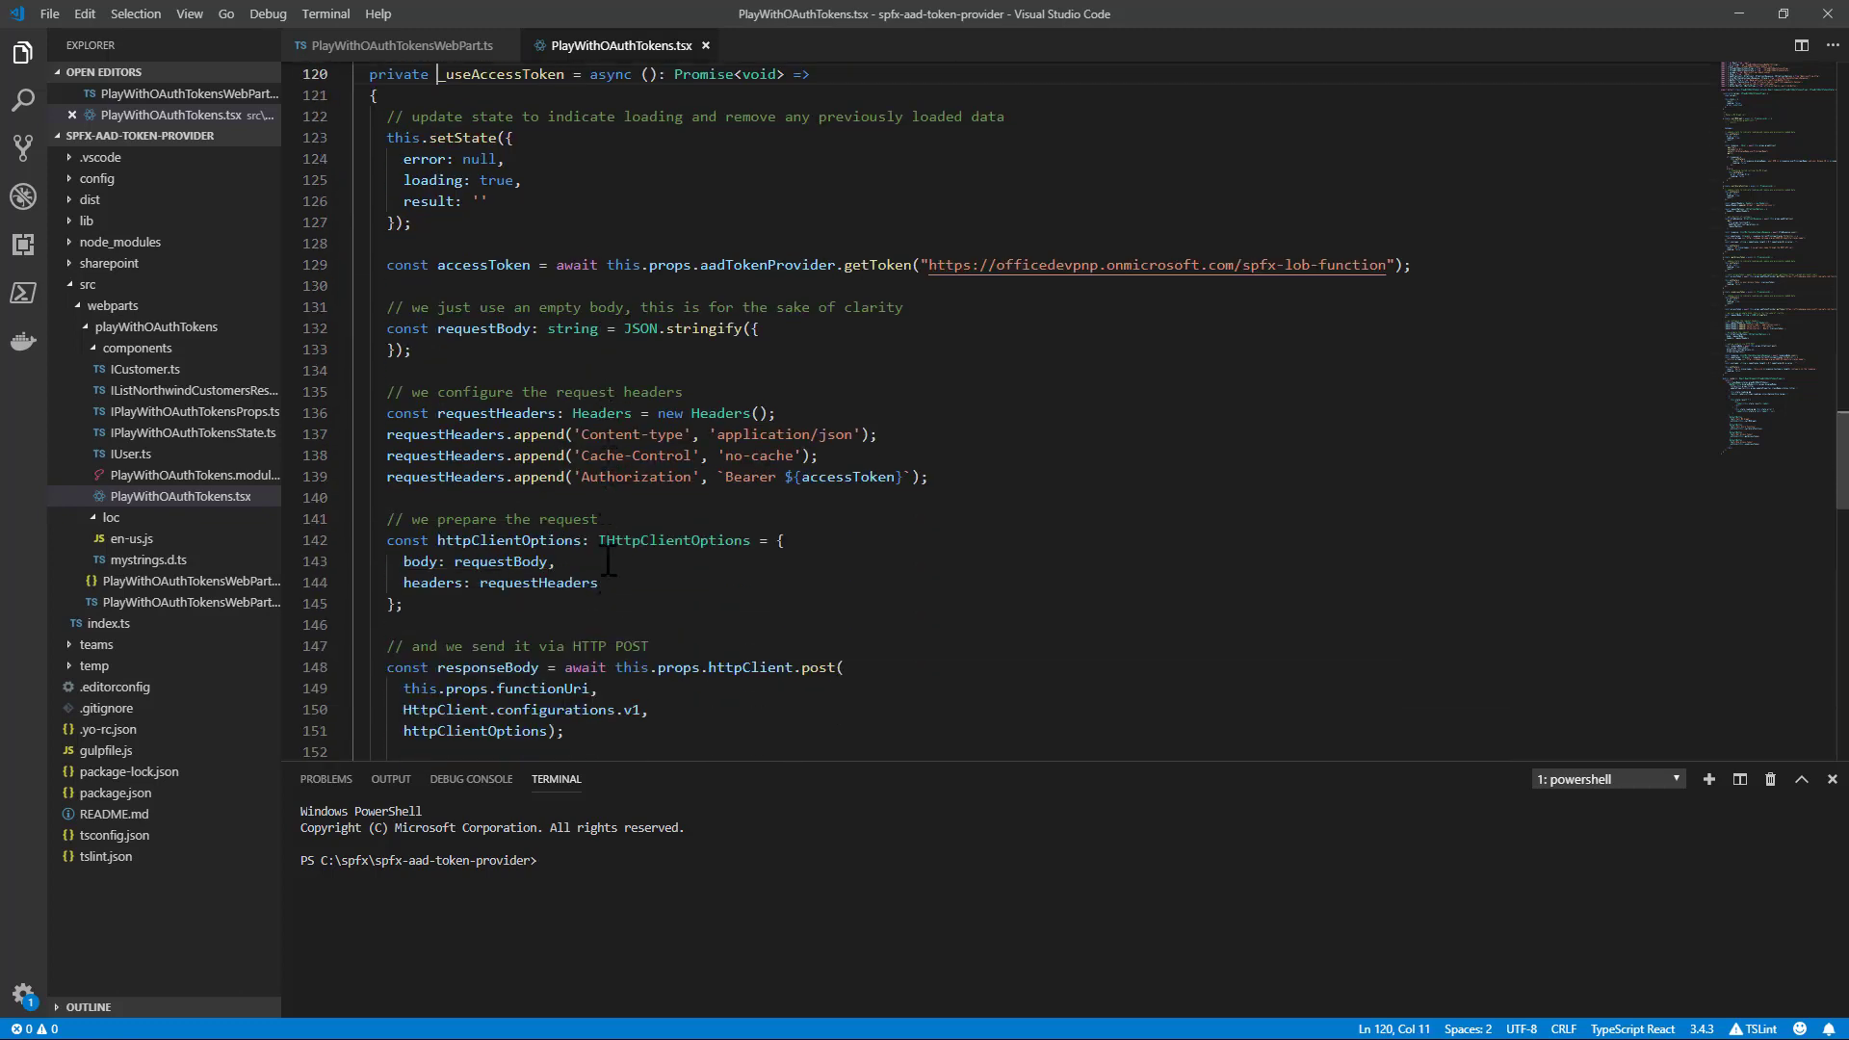
# Step: Highlight aadTokenProvider.getToken and the spfx-lob-function resource URL passed to it
pyautogui.moveTo(838, 265); pyautogui.dragTo(648, 264)
pyautogui.click(844, 265)
pyautogui.moveTo(845, 264); pyautogui.dragTo(1399, 265)
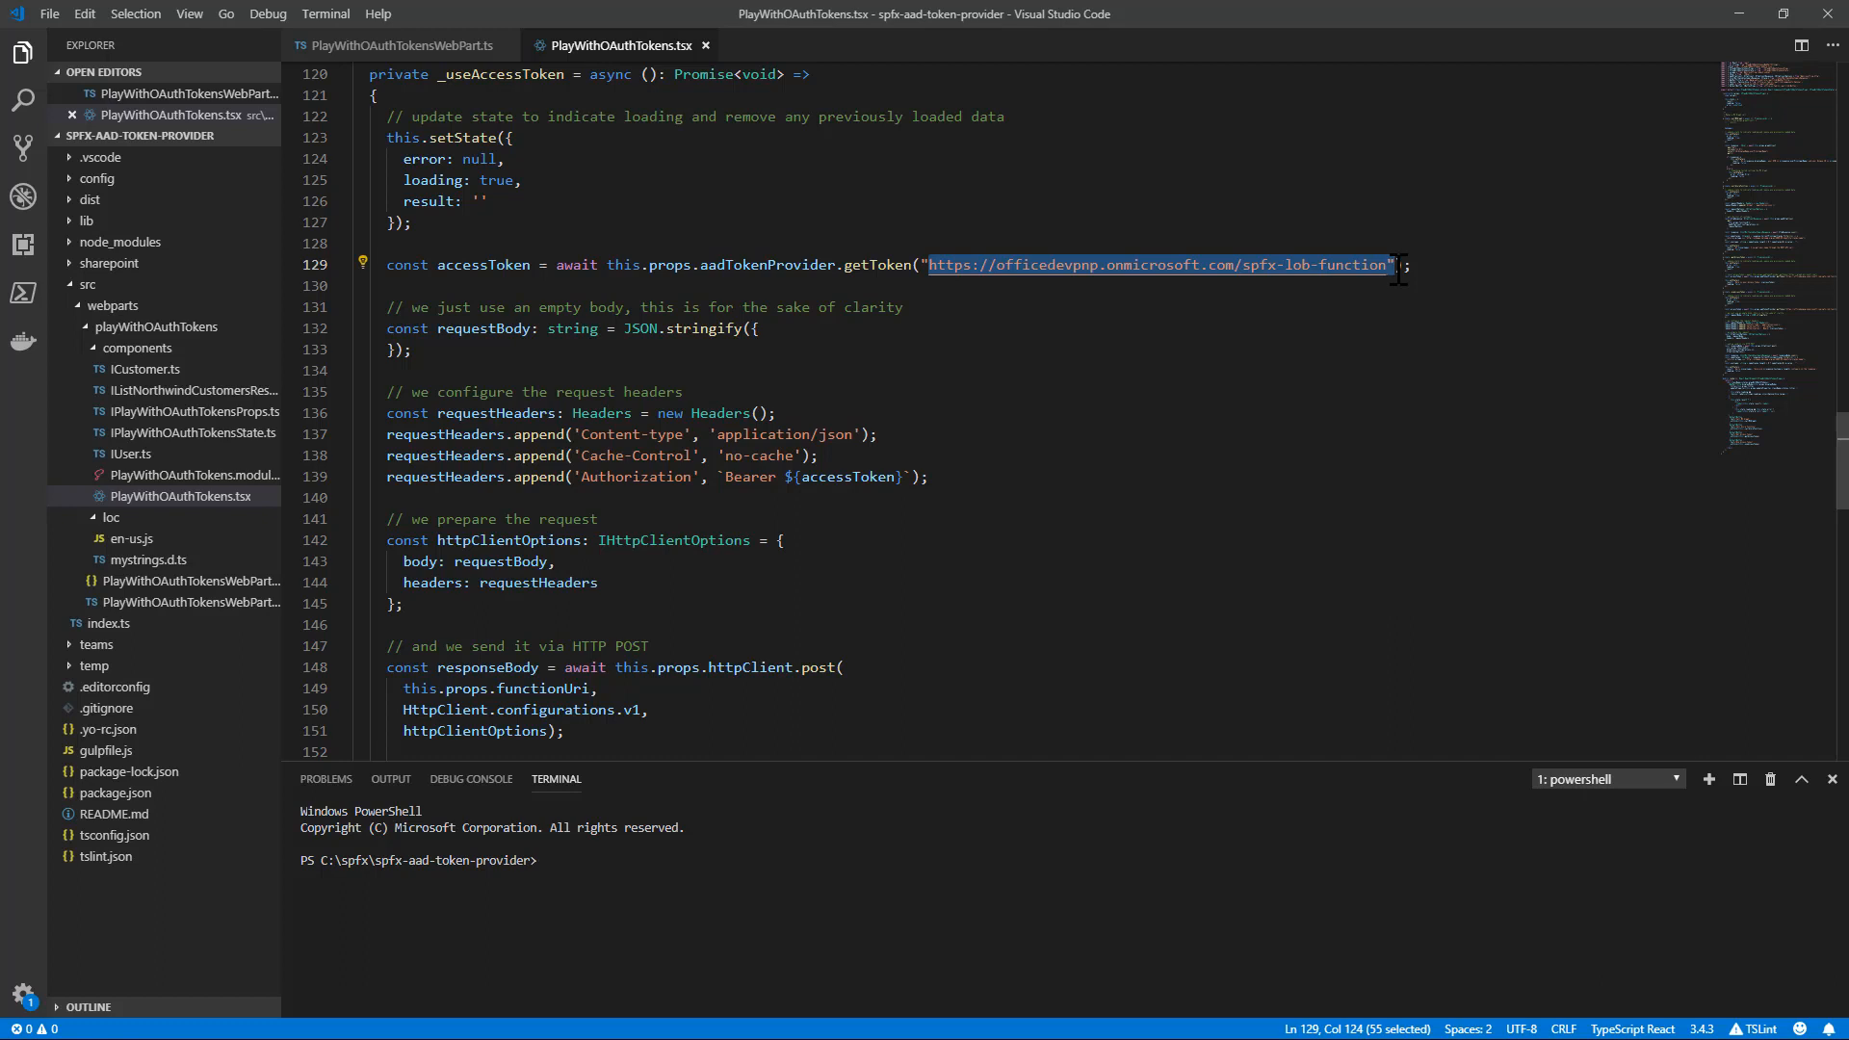
pyautogui.doubleClick(514, 263)
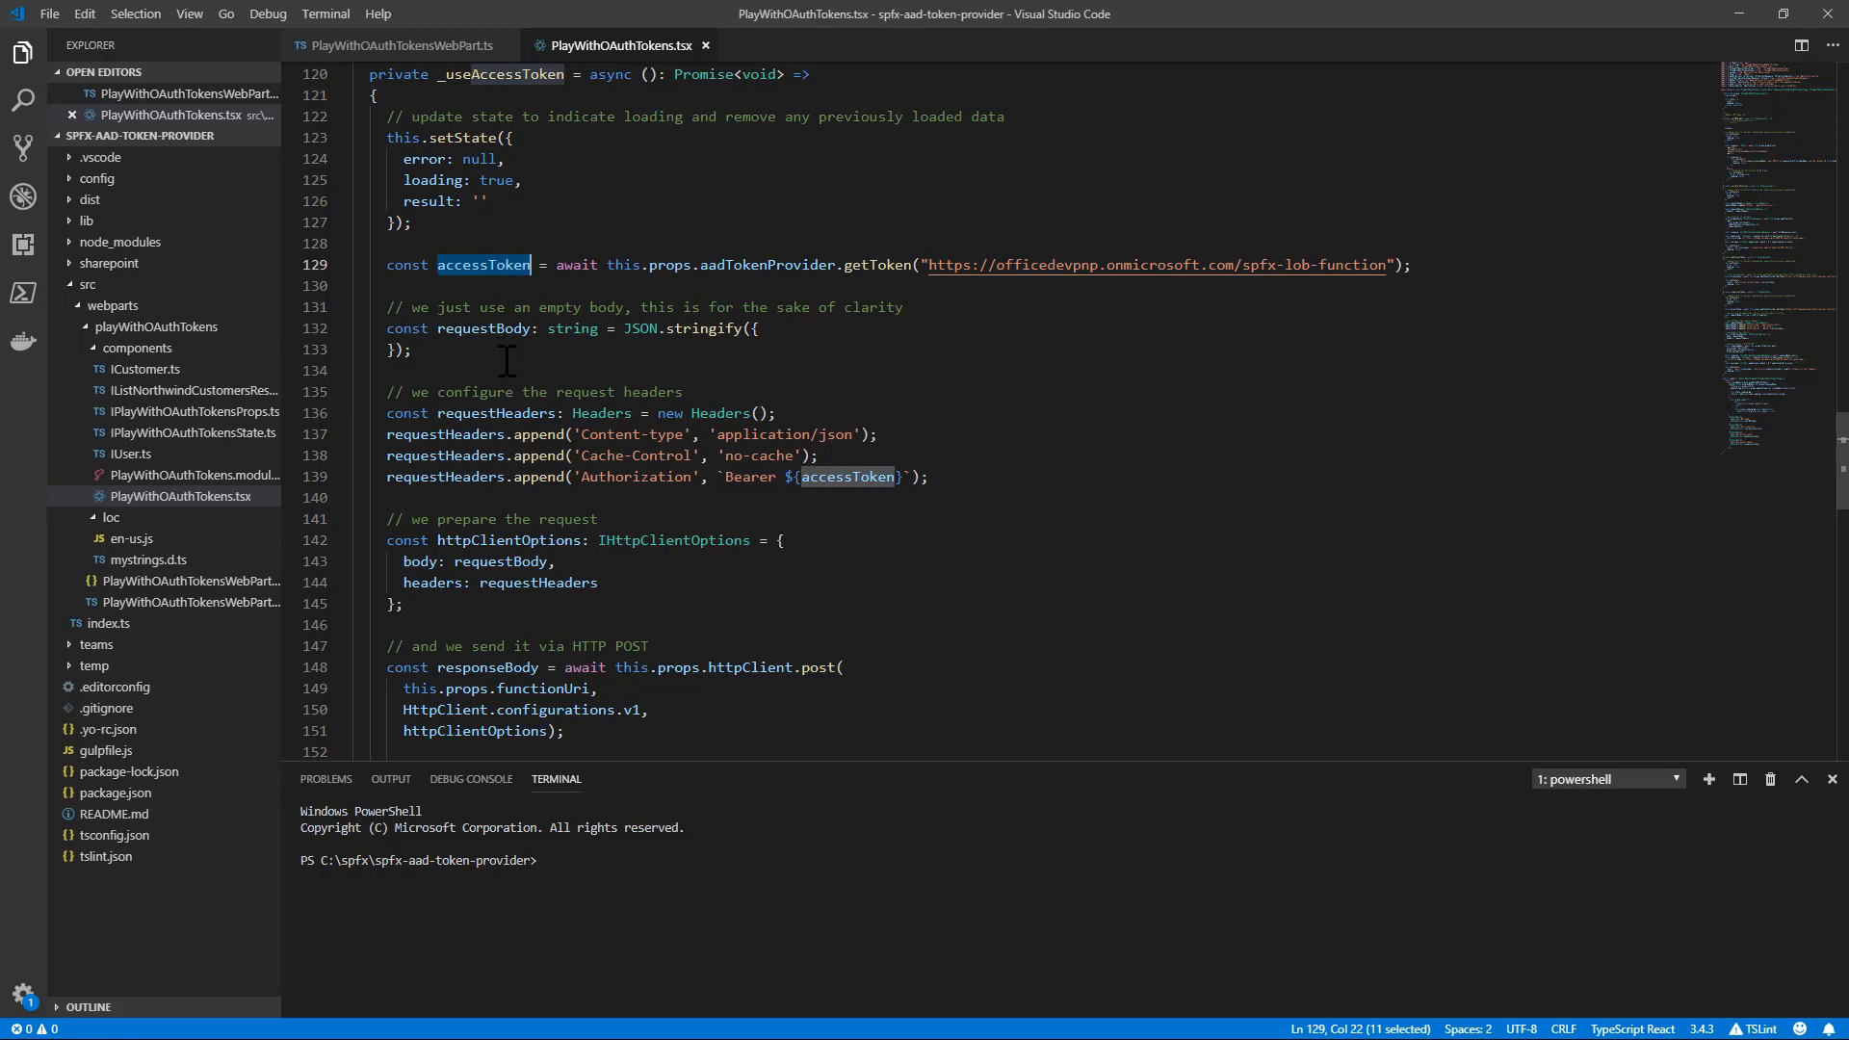
pyautogui.moveTo(437, 328); pyautogui.dragTo(491, 369)
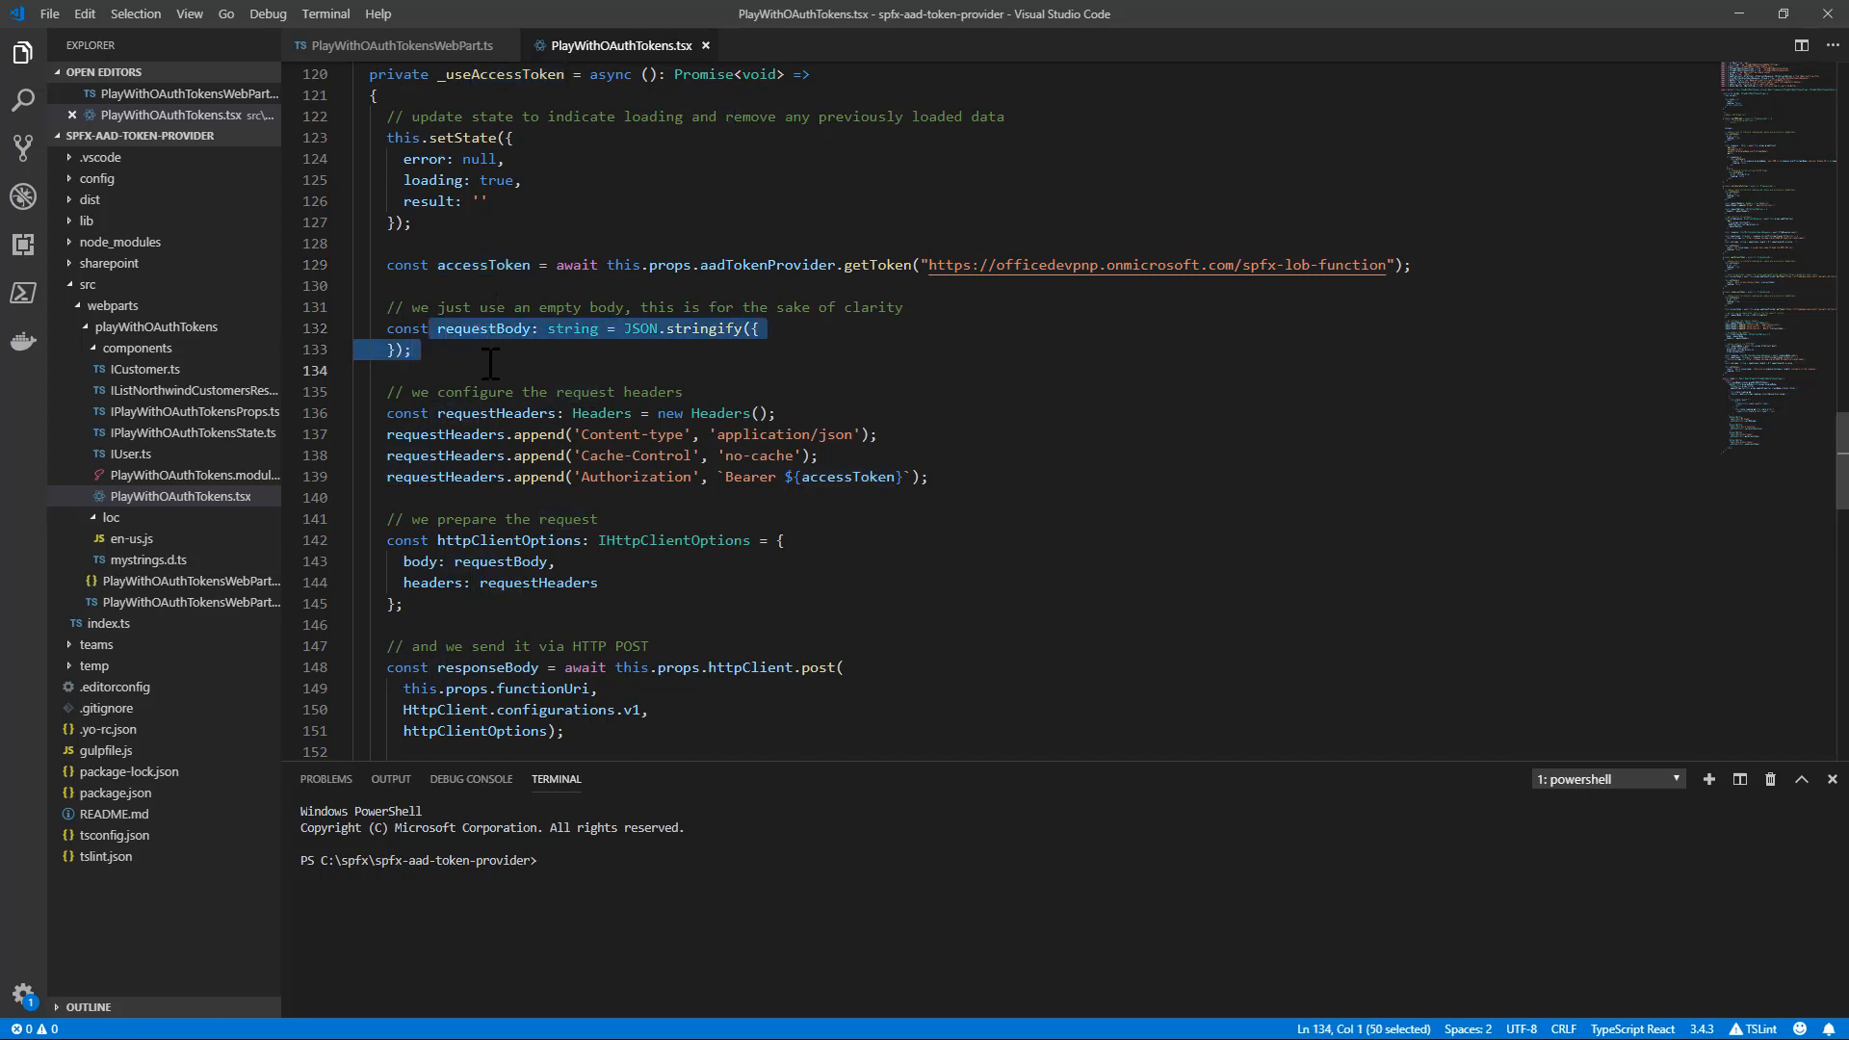
pyautogui.moveTo(436, 414); pyautogui.dragTo(557, 413)
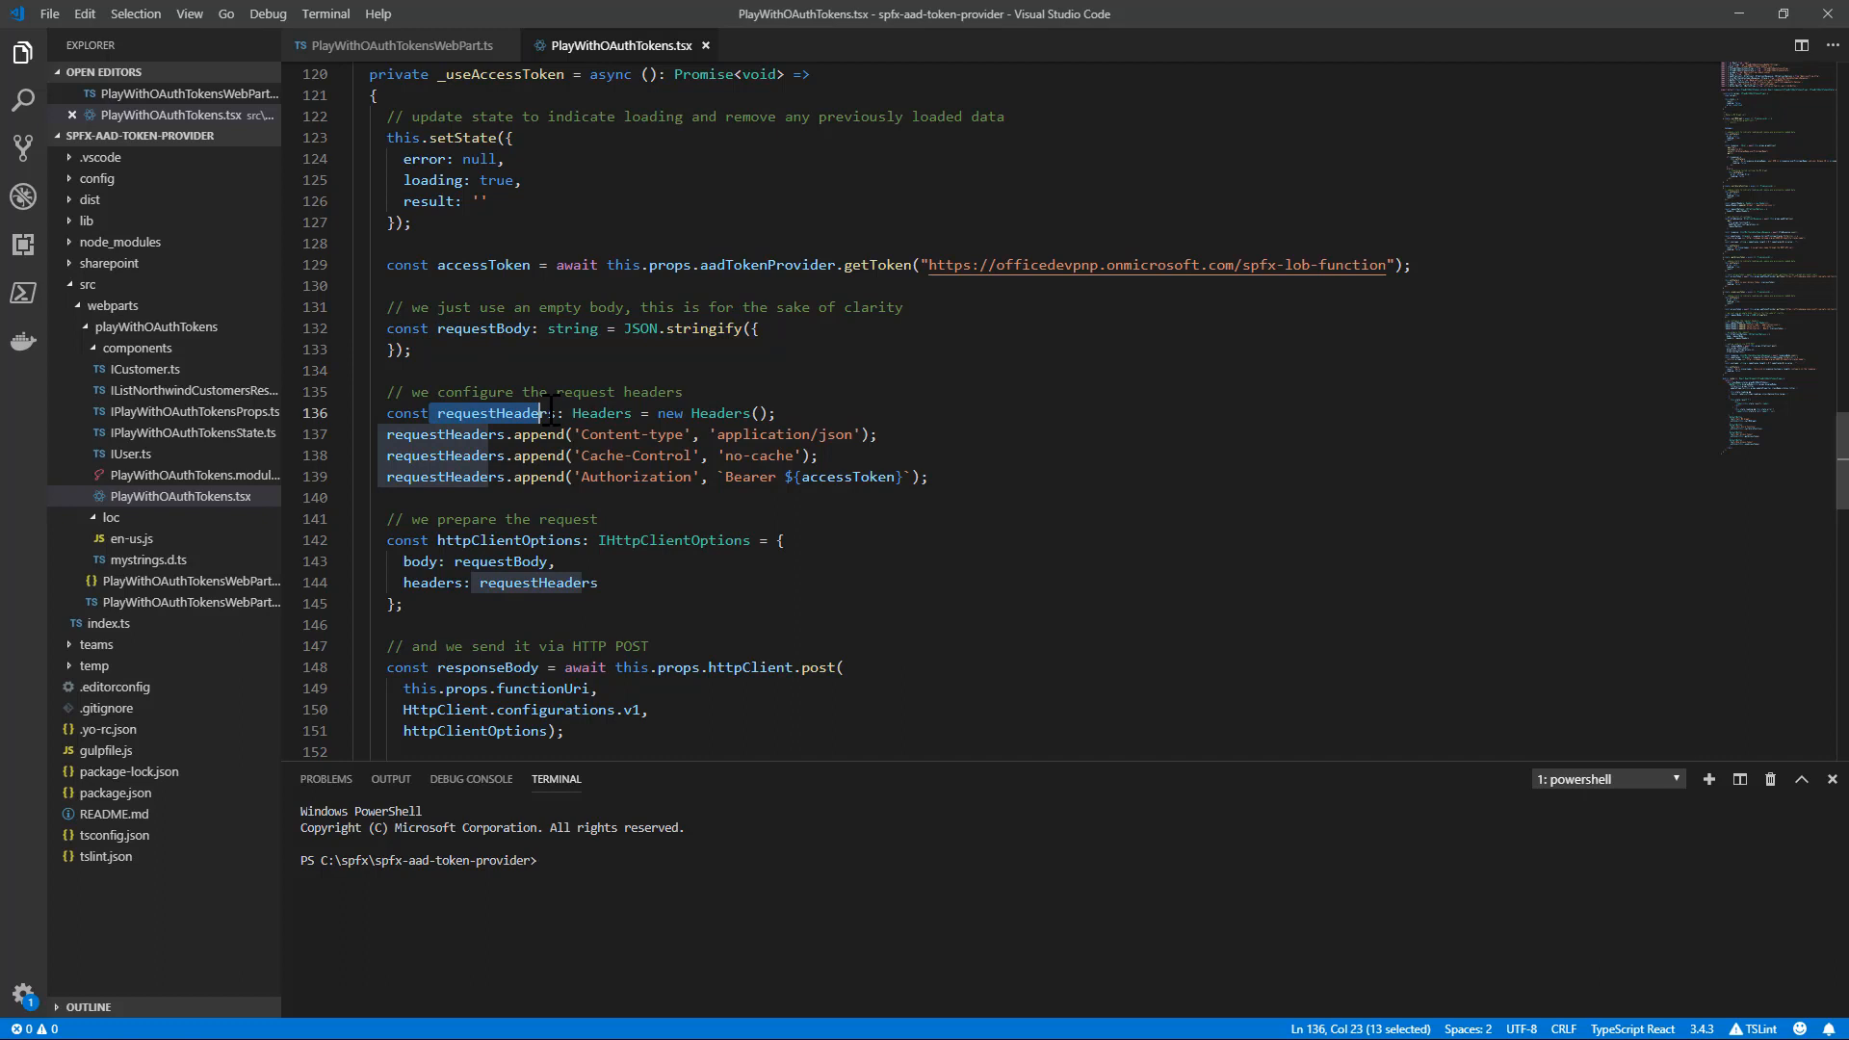
pyautogui.moveTo(574, 477); pyautogui.dragTo(905, 477)
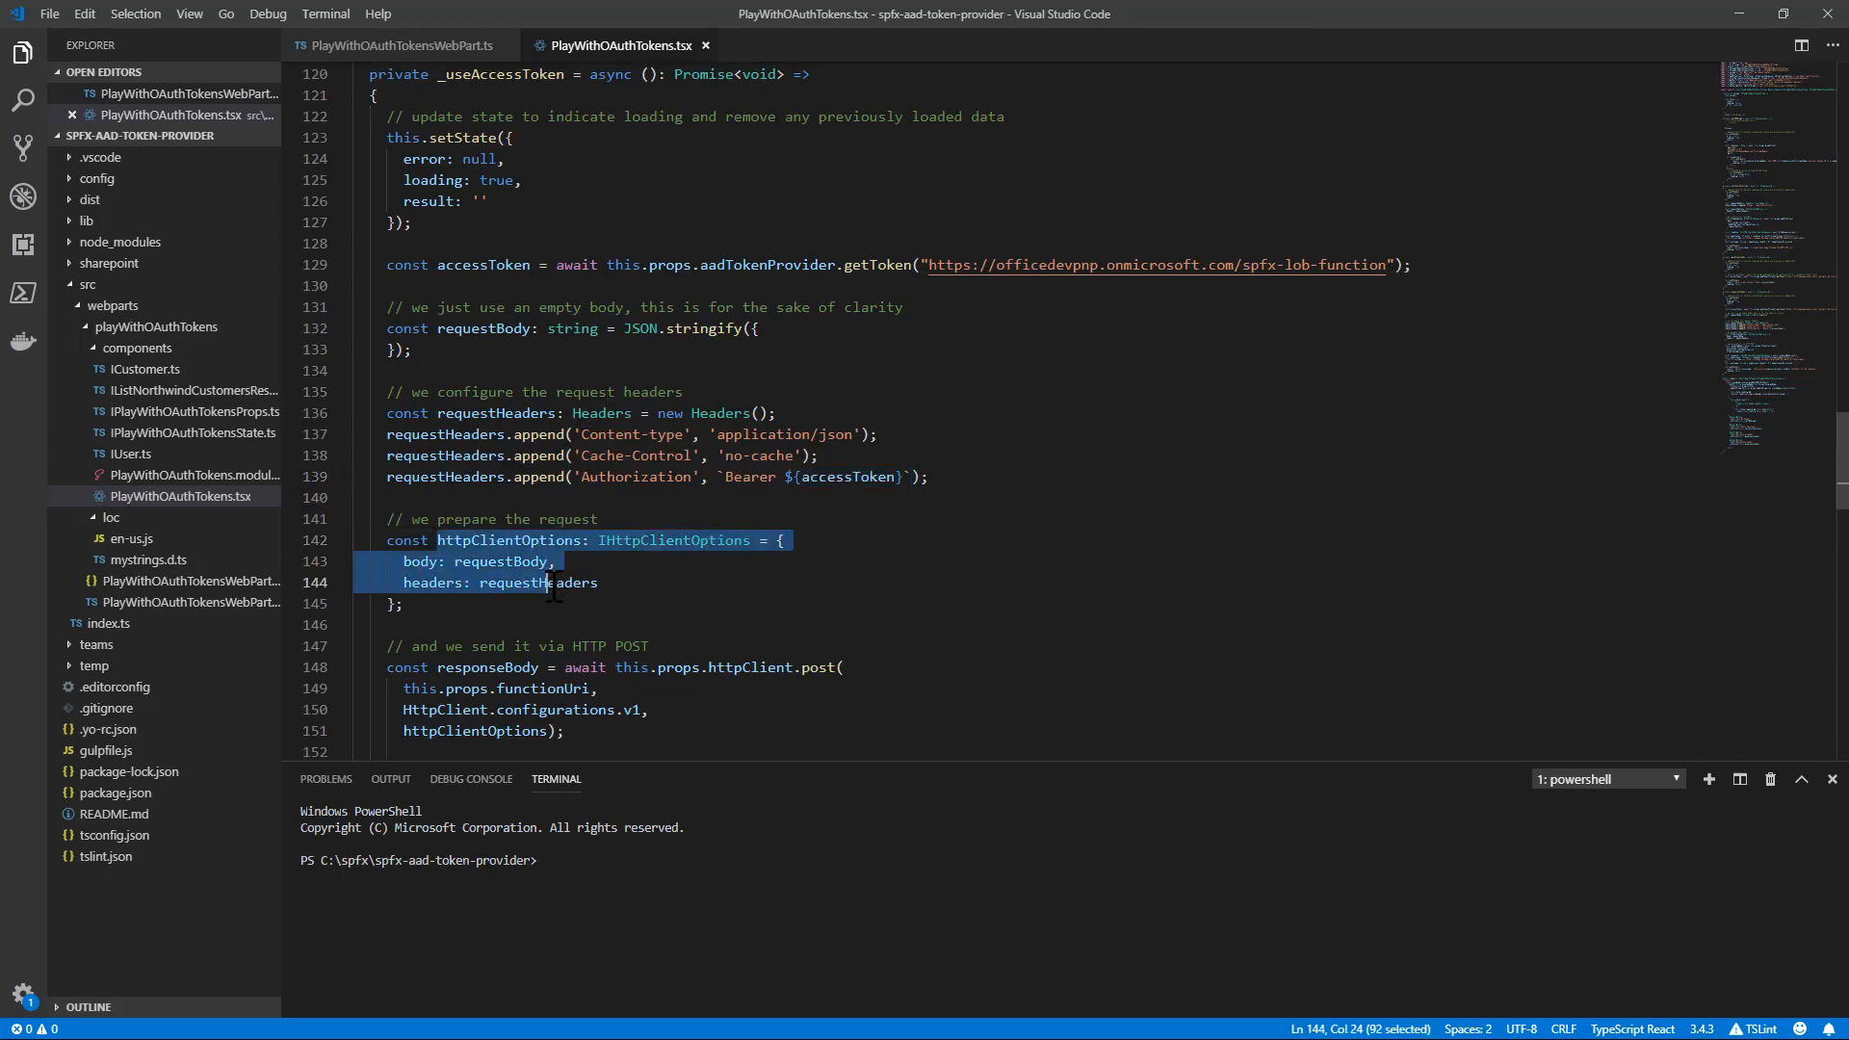
pyautogui.hotkey('shift', 'Down')
pyautogui.scroll(-1, 557, 594)
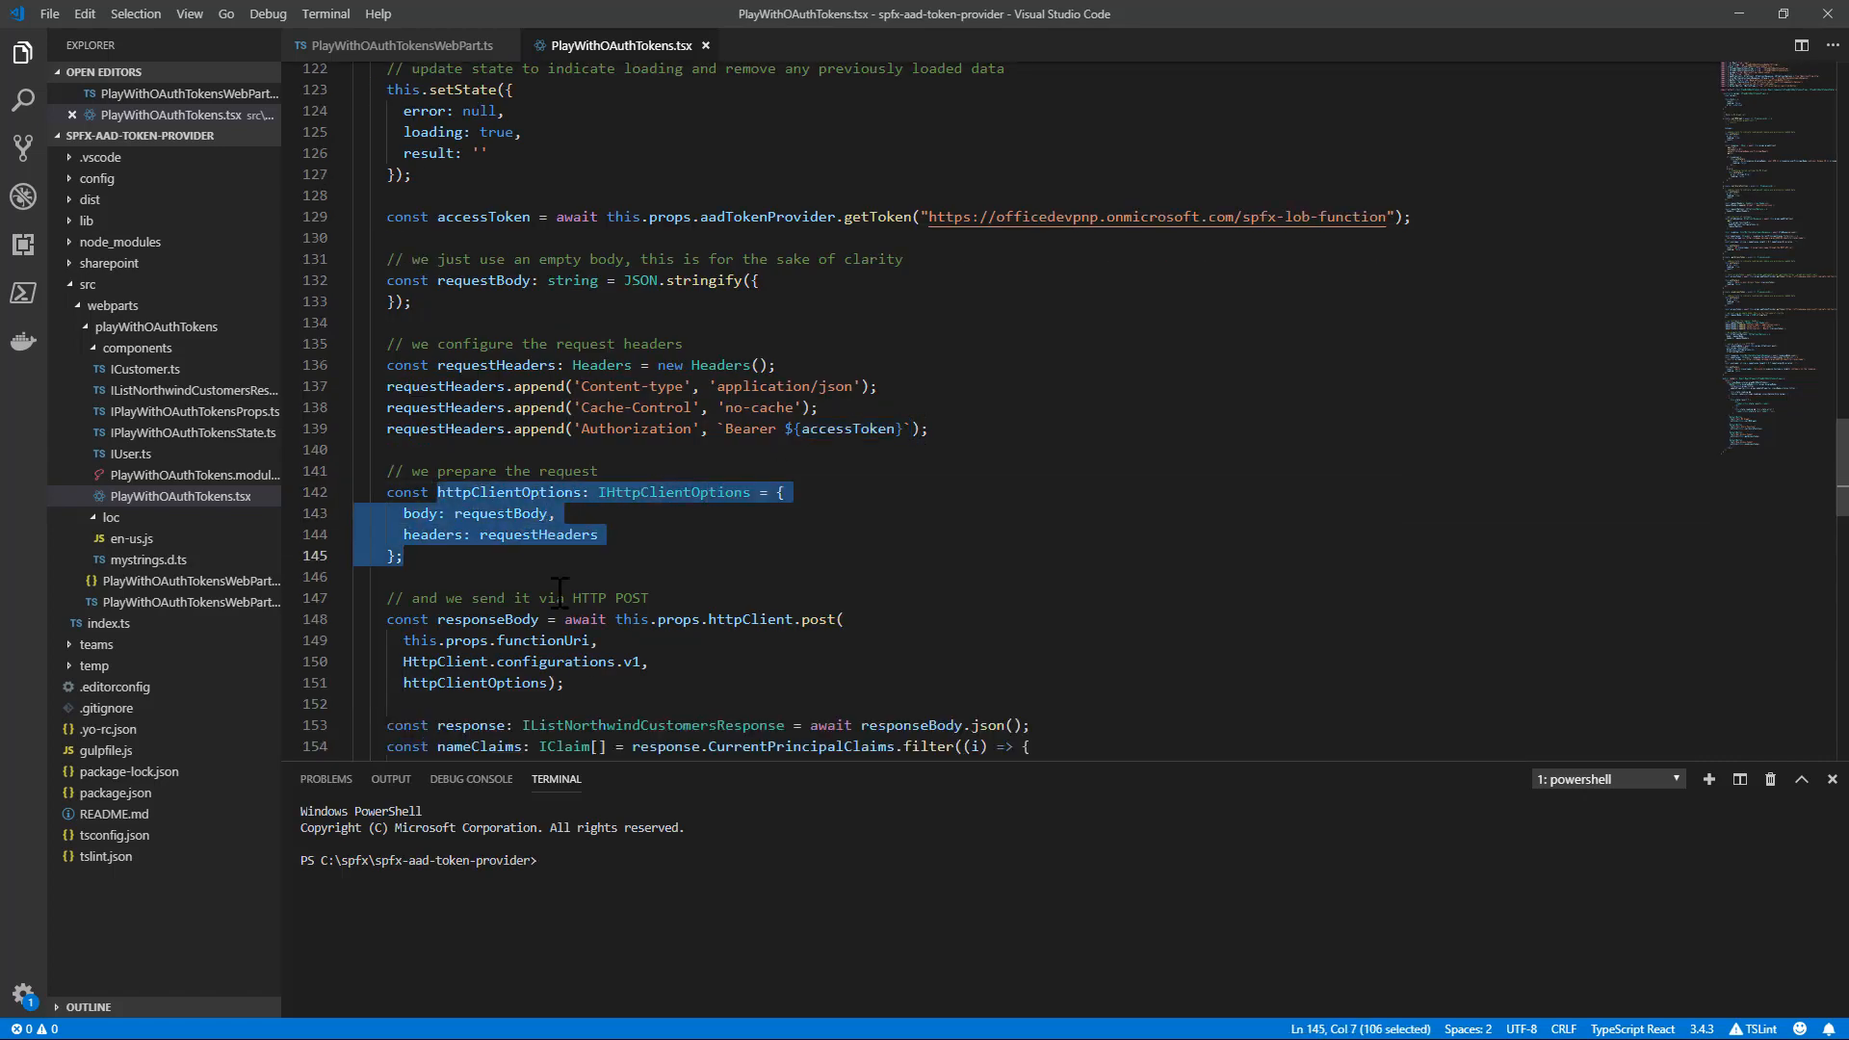
pyautogui.scroll(-1, 558, 594)
pyautogui.click(434, 513)
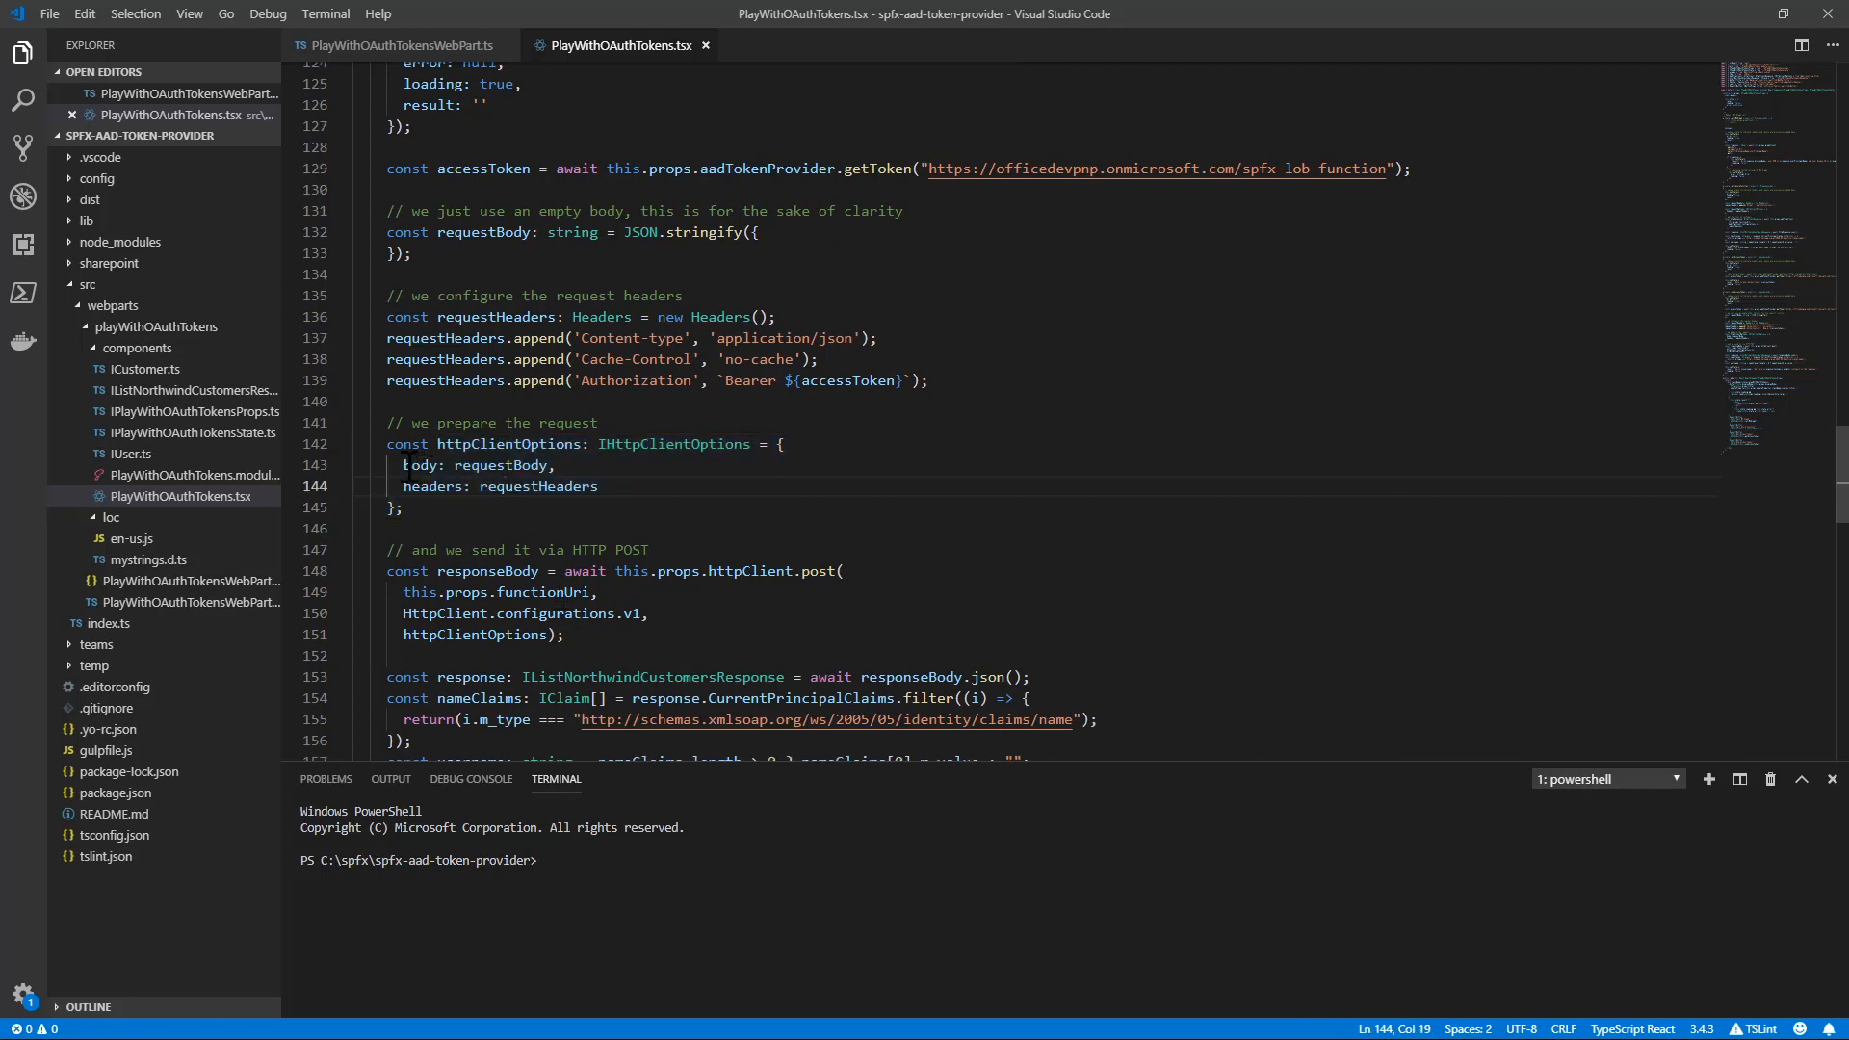
pyautogui.moveTo(403, 512); pyautogui.dragTo(555, 516)
pyautogui.moveTo(403, 486); pyautogui.dragTo(598, 486)
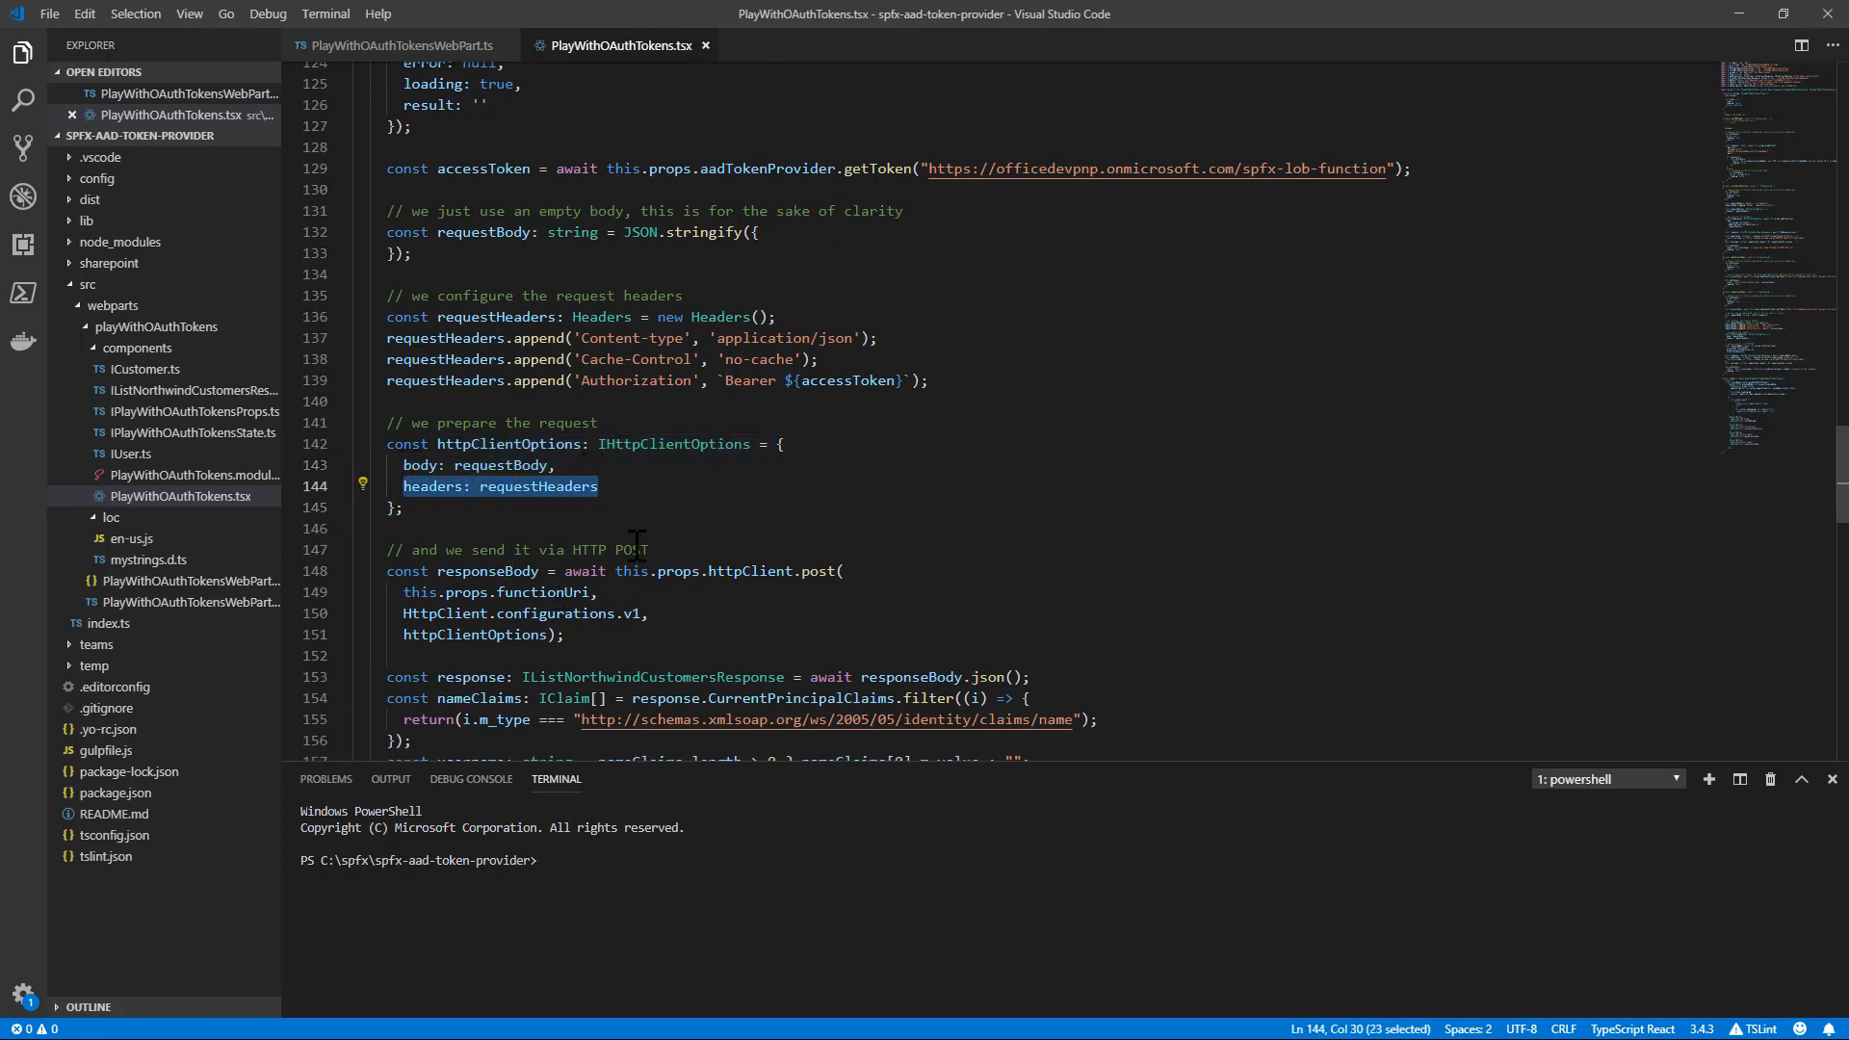
pyautogui.scroll(-1, 637, 547)
pyautogui.doubleClick(752, 523)
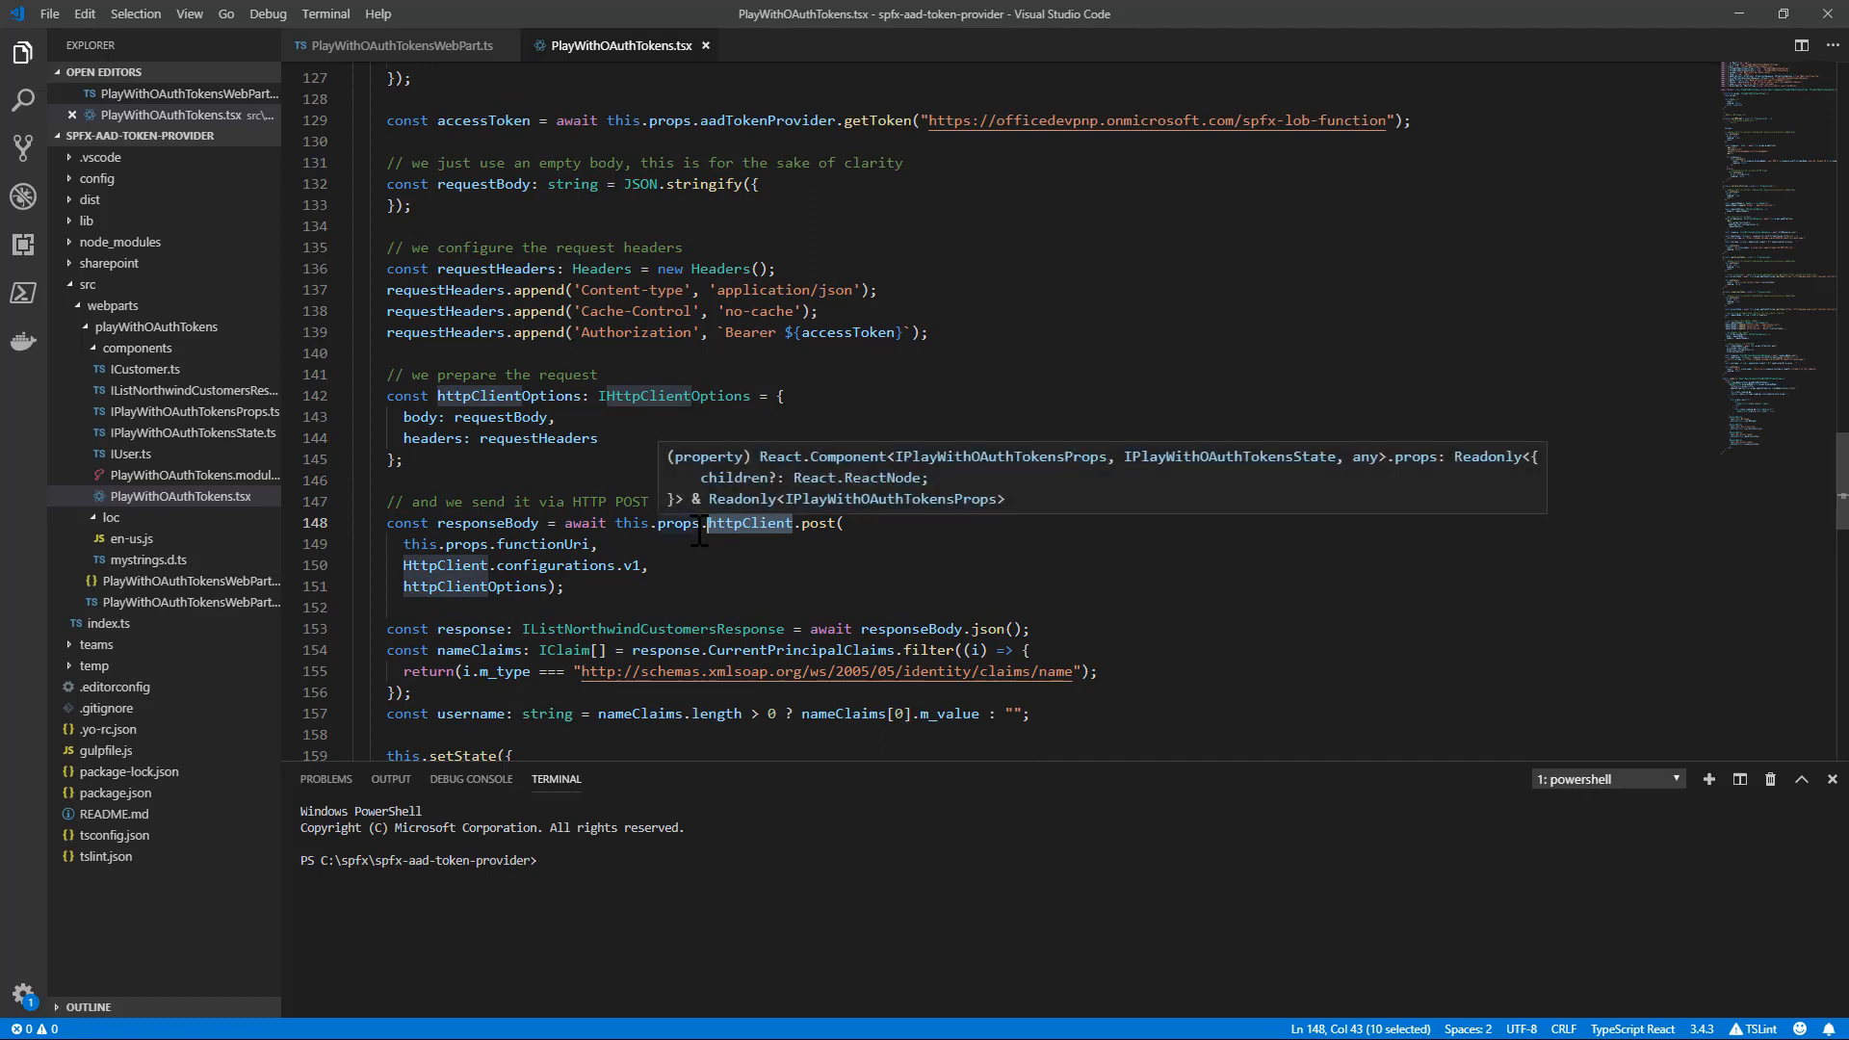
pyautogui.doubleClick(820, 523)
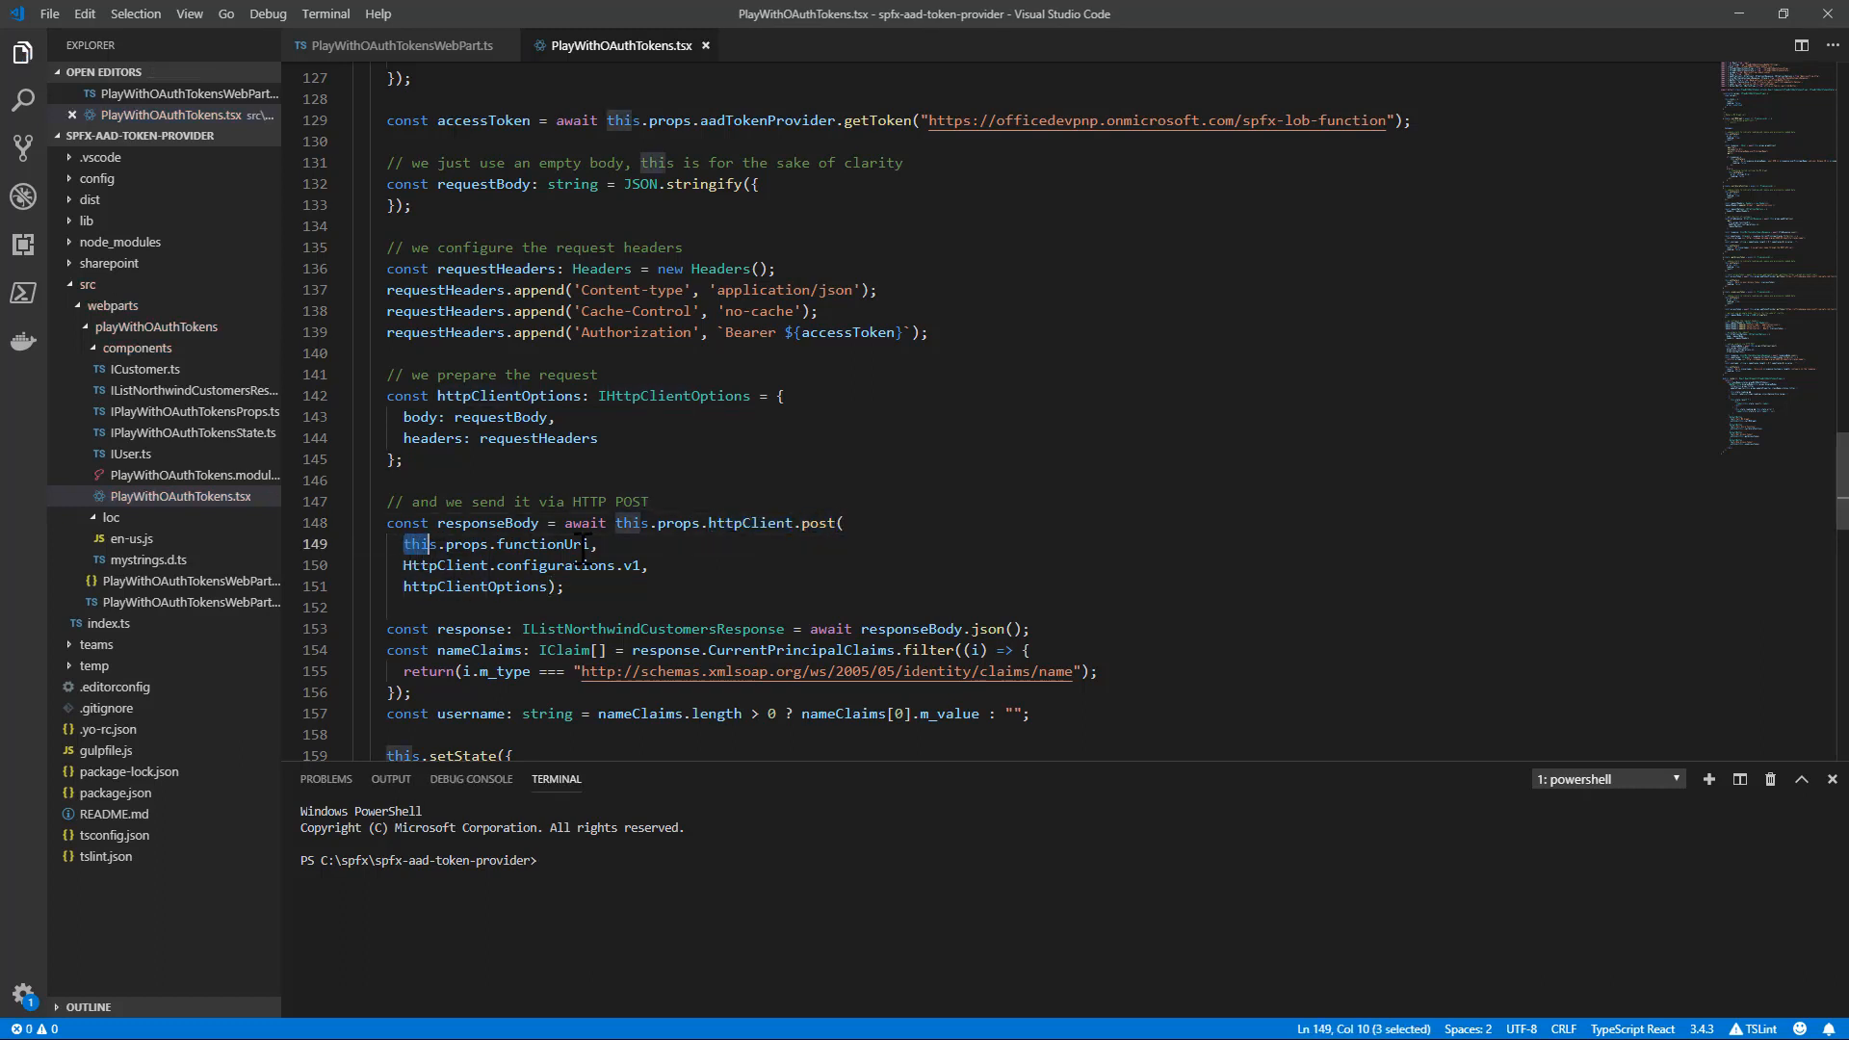
pyautogui.moveTo(405, 545); pyautogui.dragTo(583, 545)
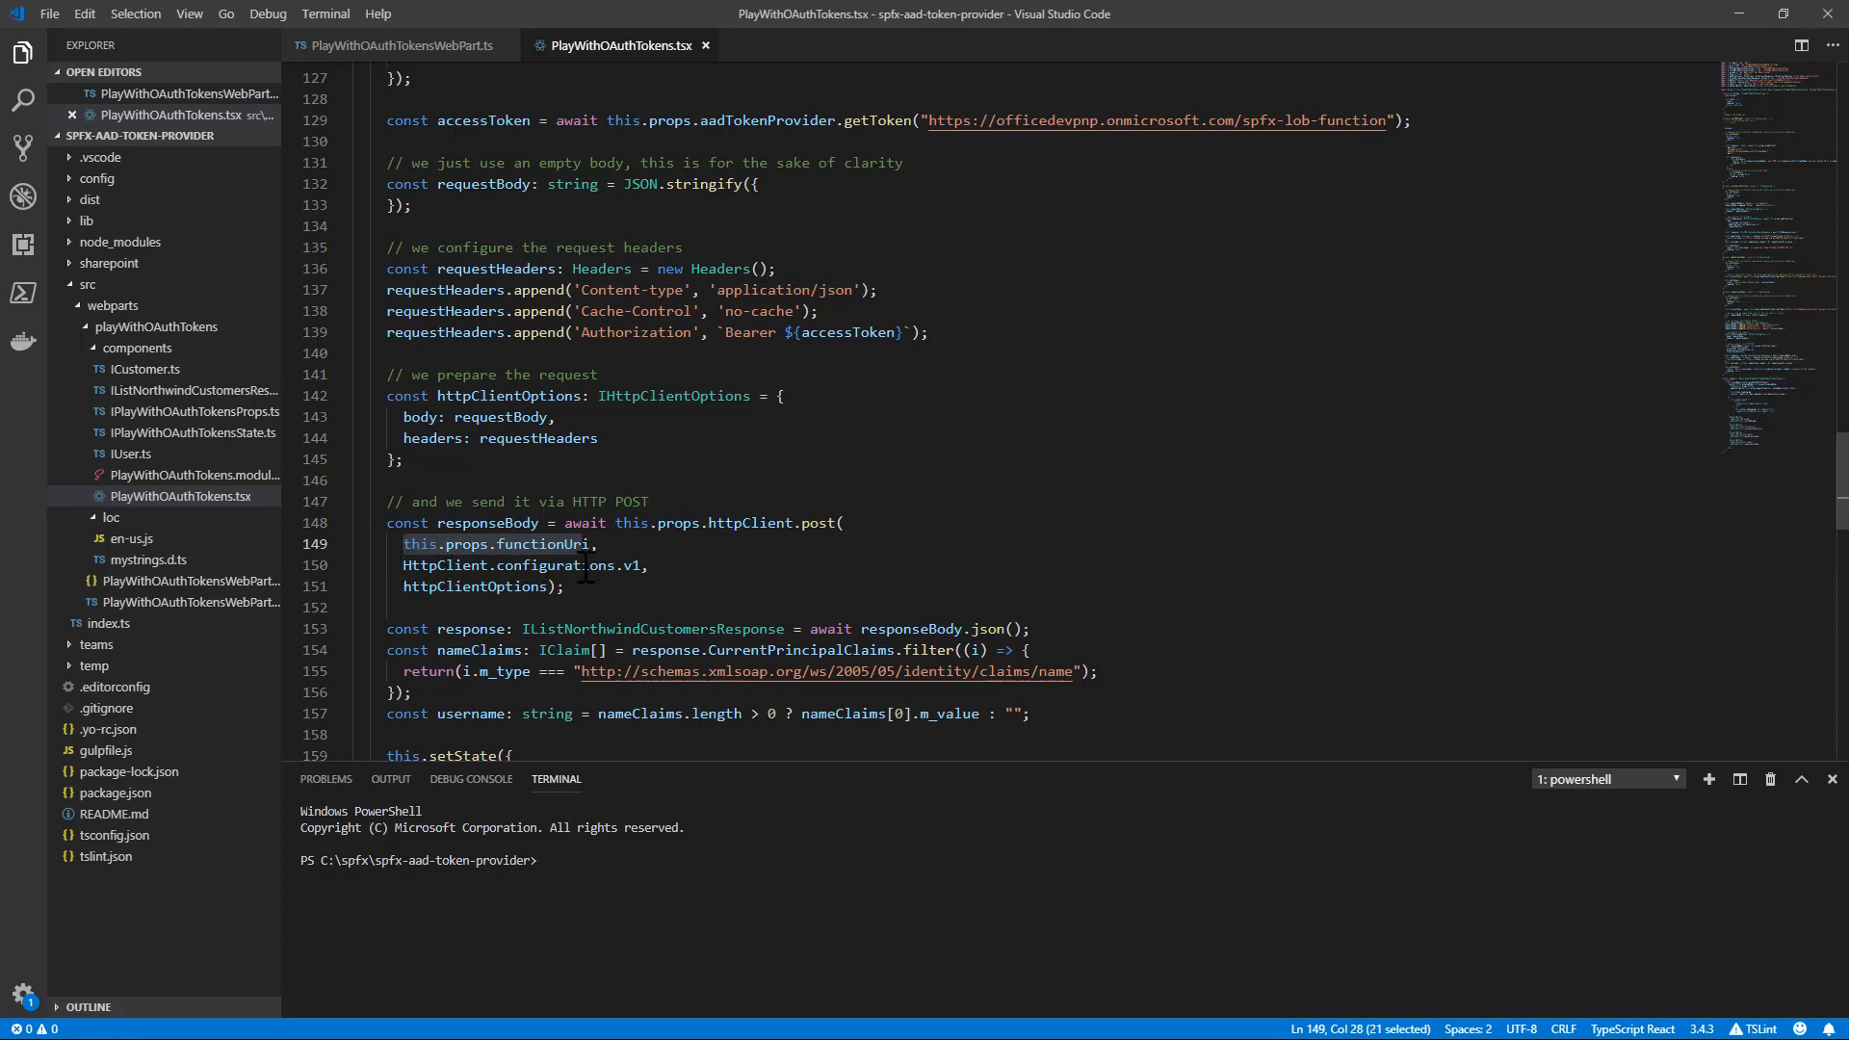
pyautogui.moveTo(475, 587)
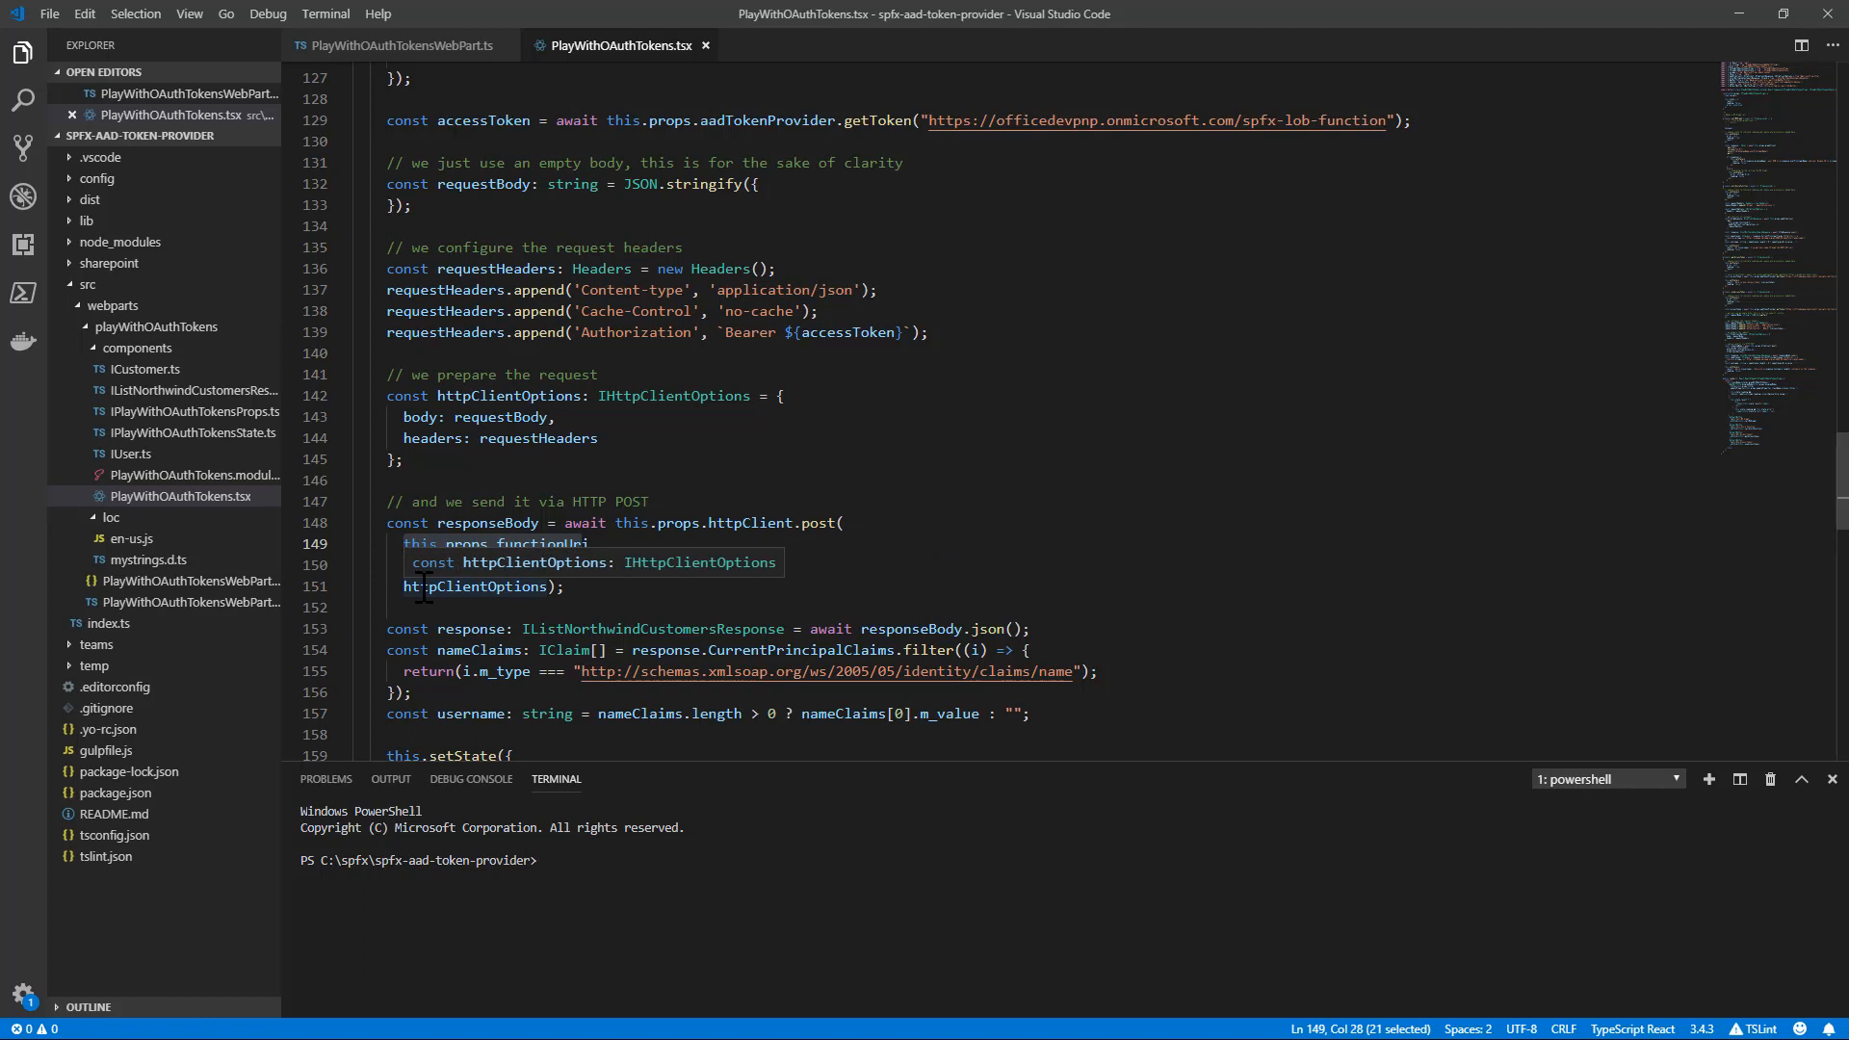
pyautogui.doubleClick(423, 584)
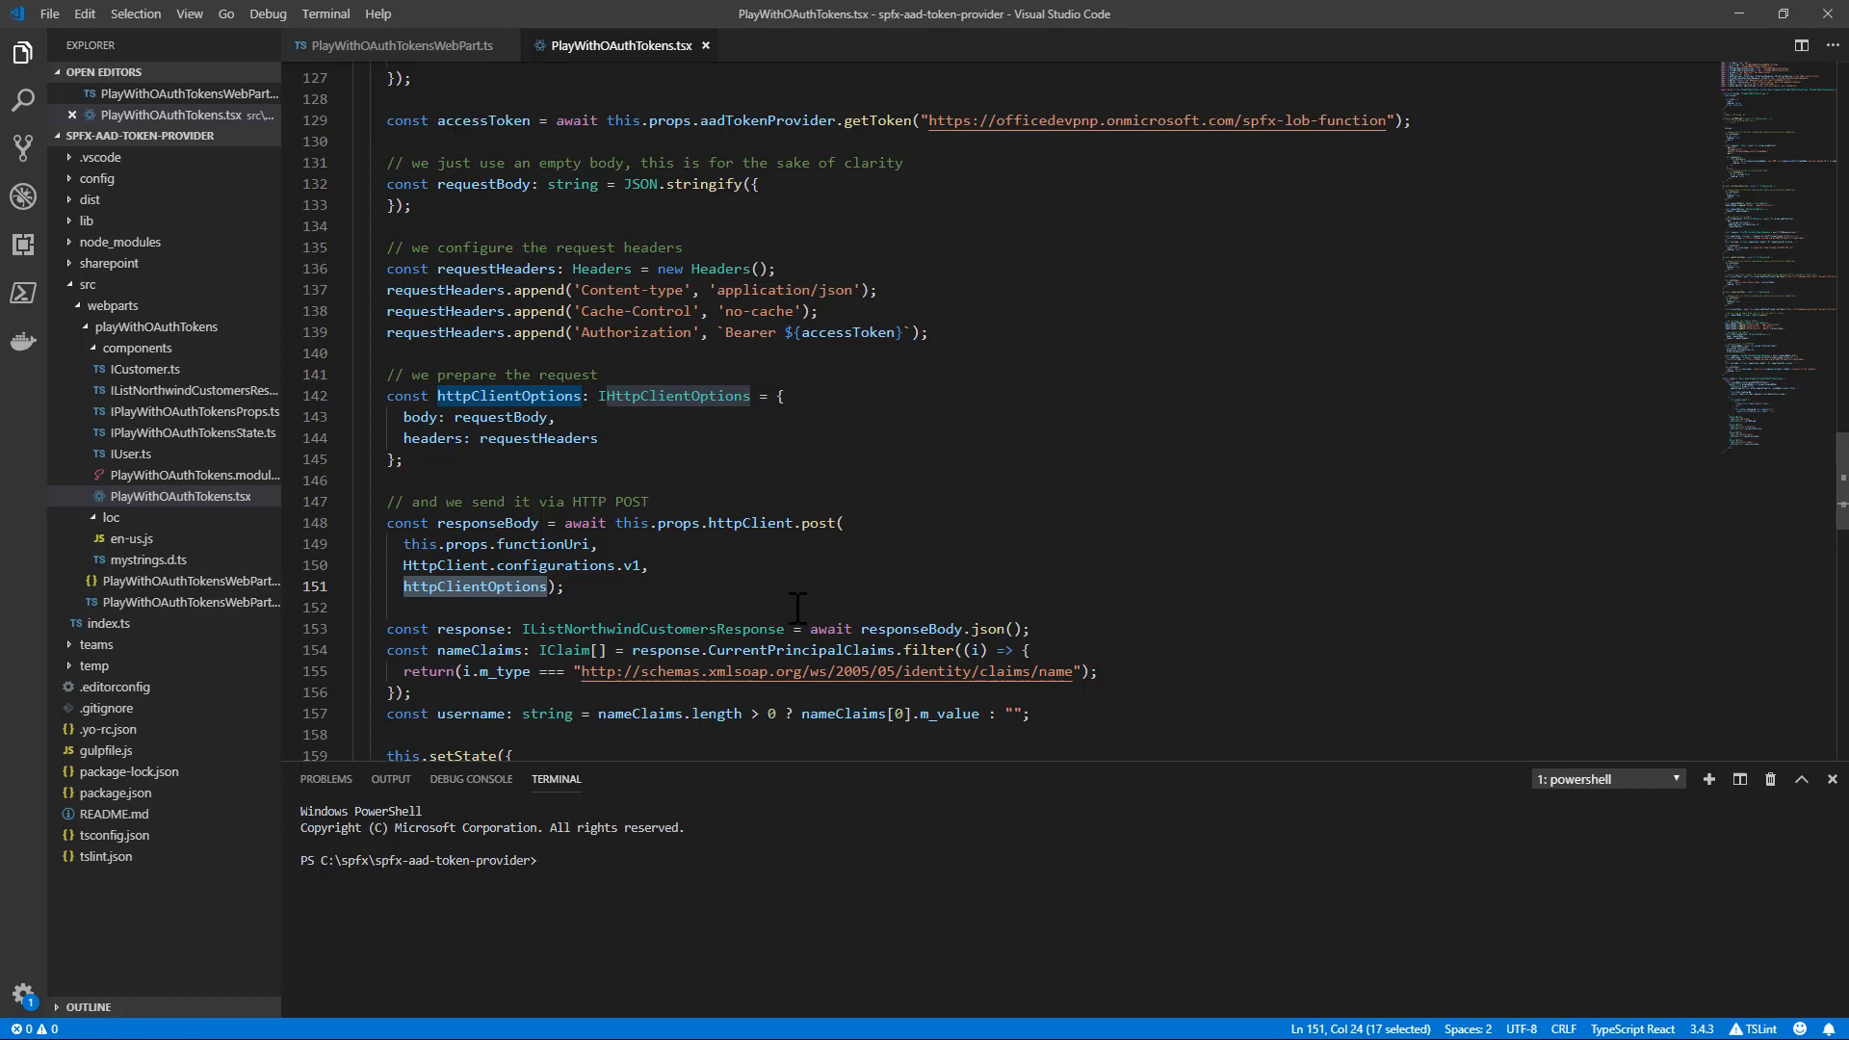
pyautogui.scroll(2, 868, 505)
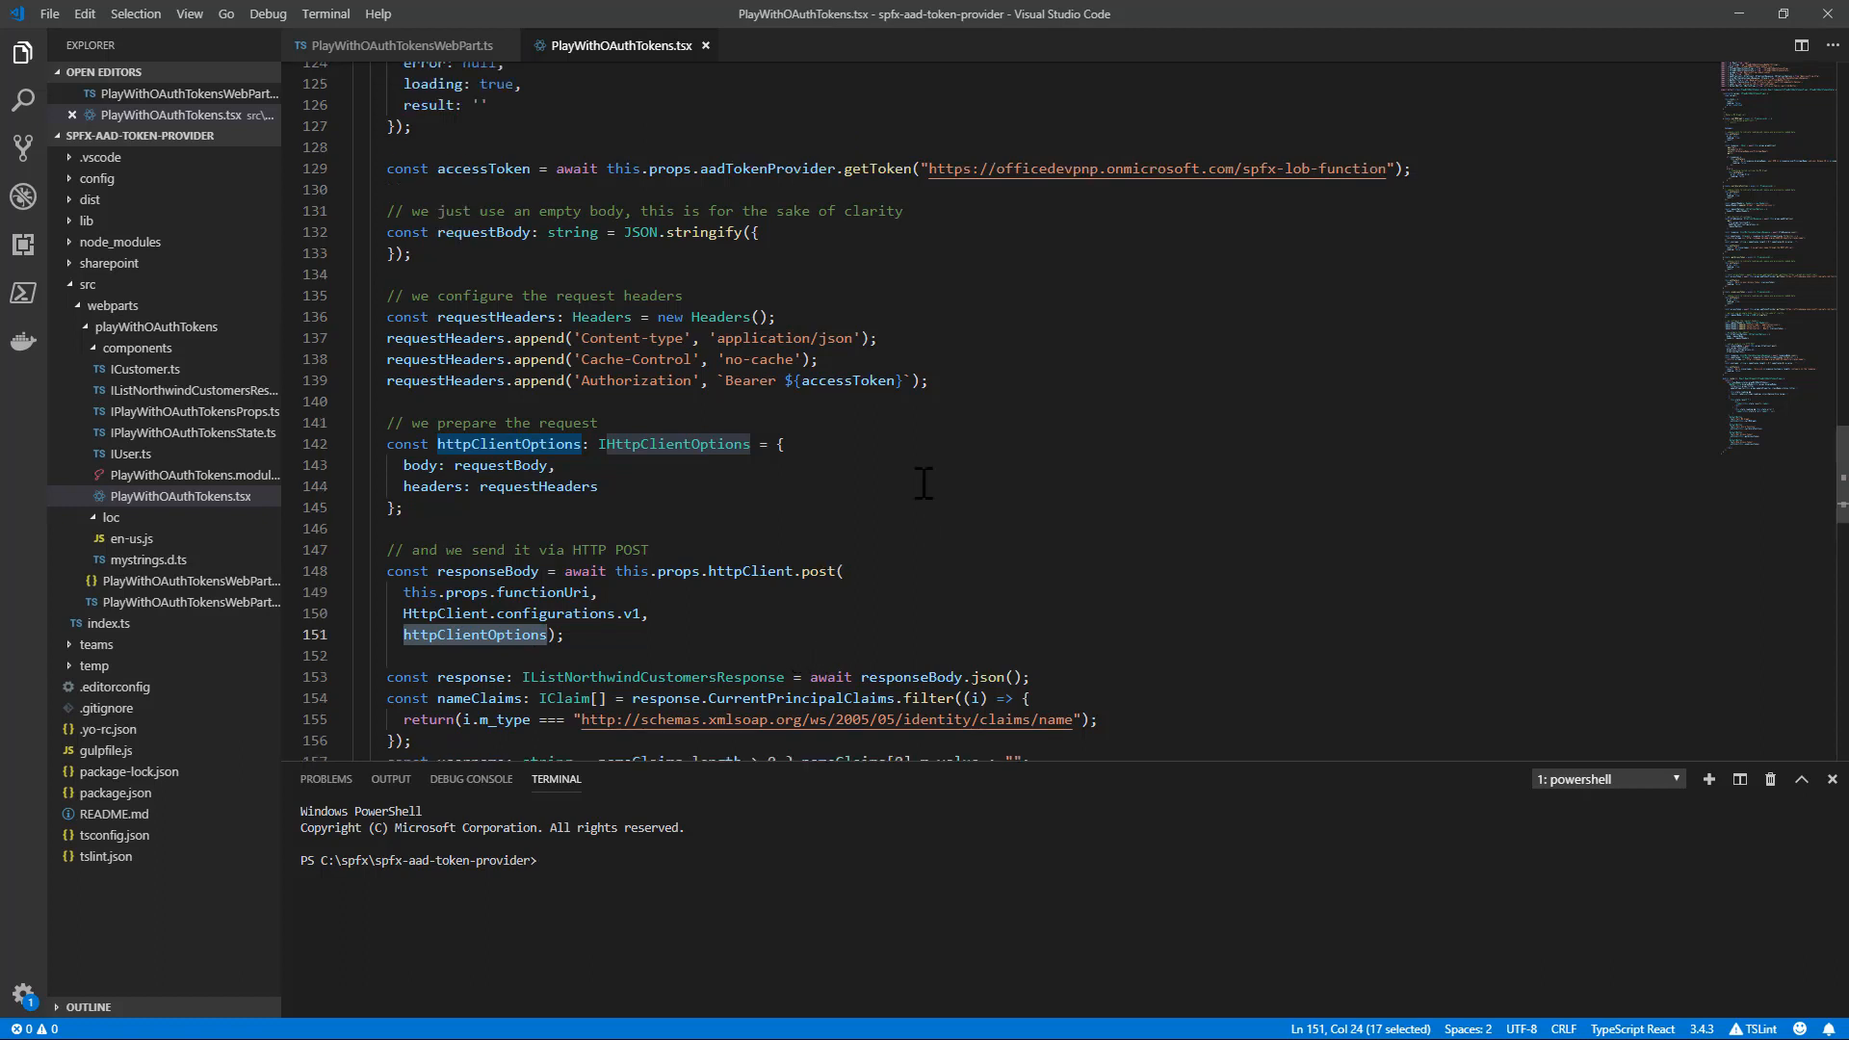
pyautogui.scroll(1, 868, 434)
pyautogui.doubleClick(767, 216)
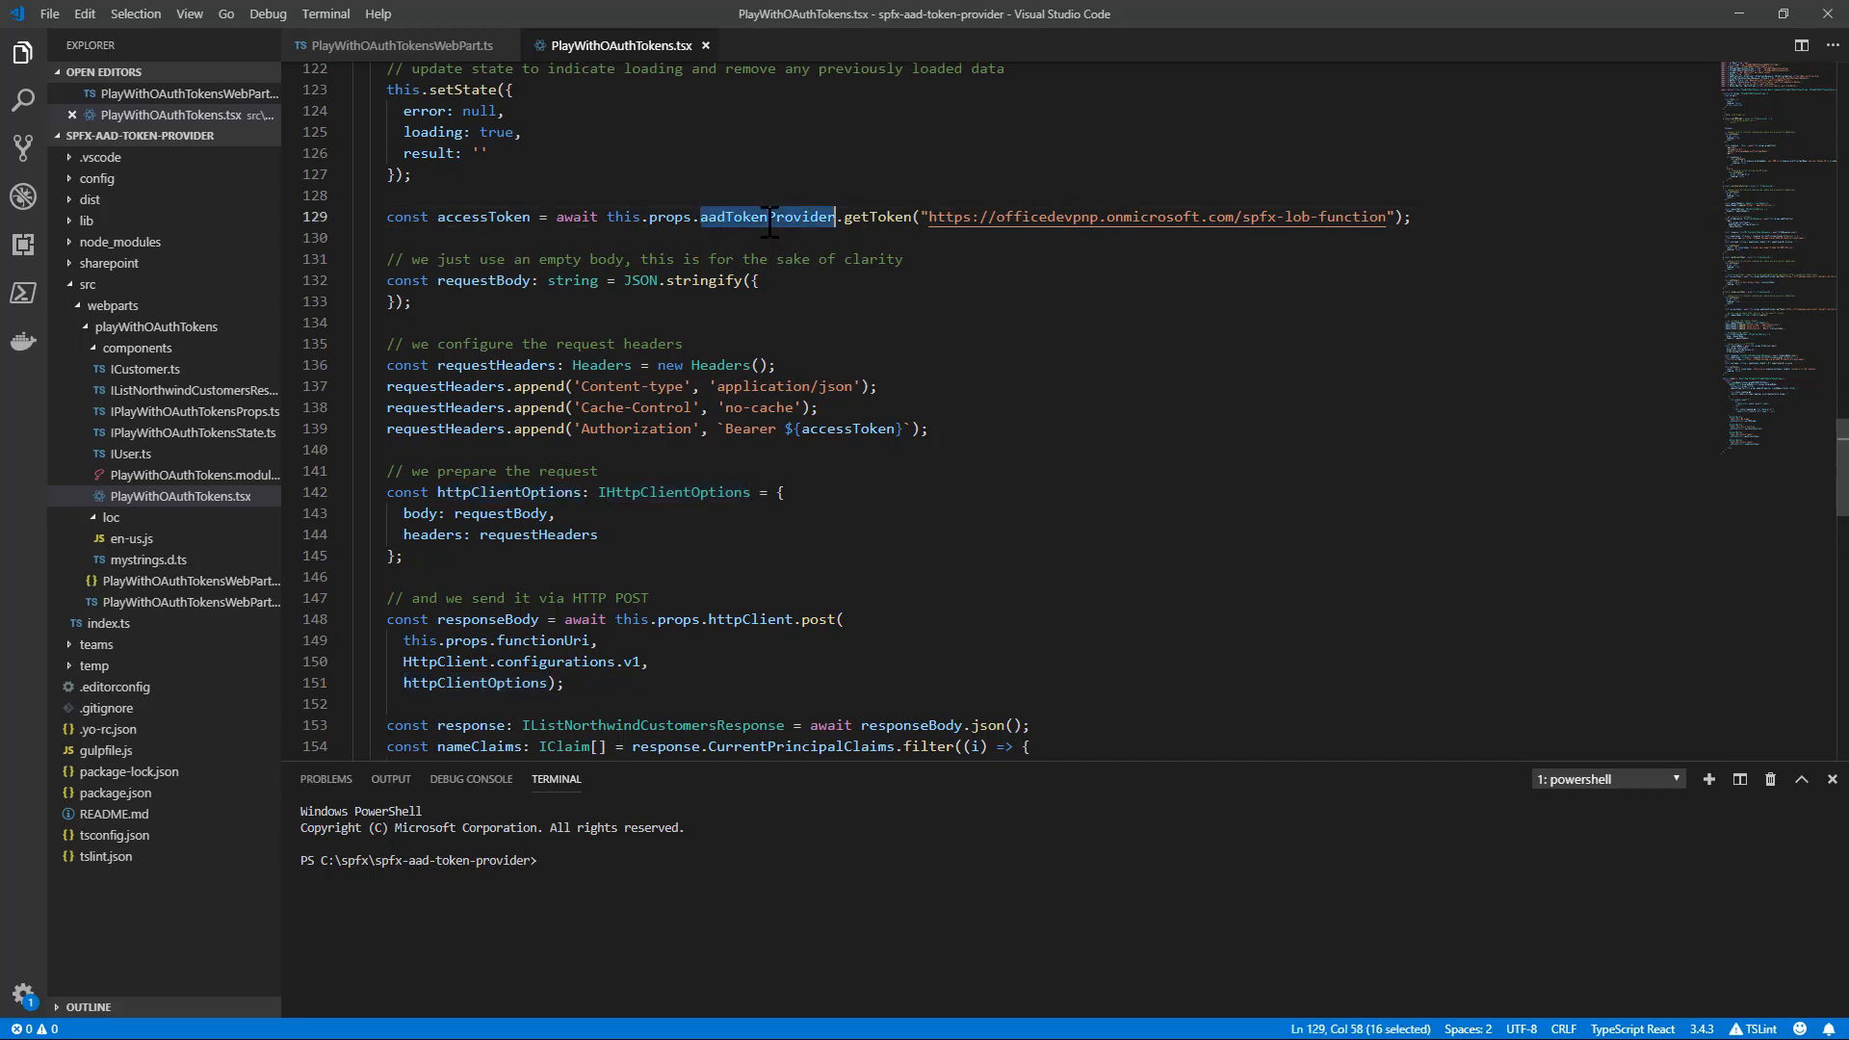
pyautogui.click(419, 45)
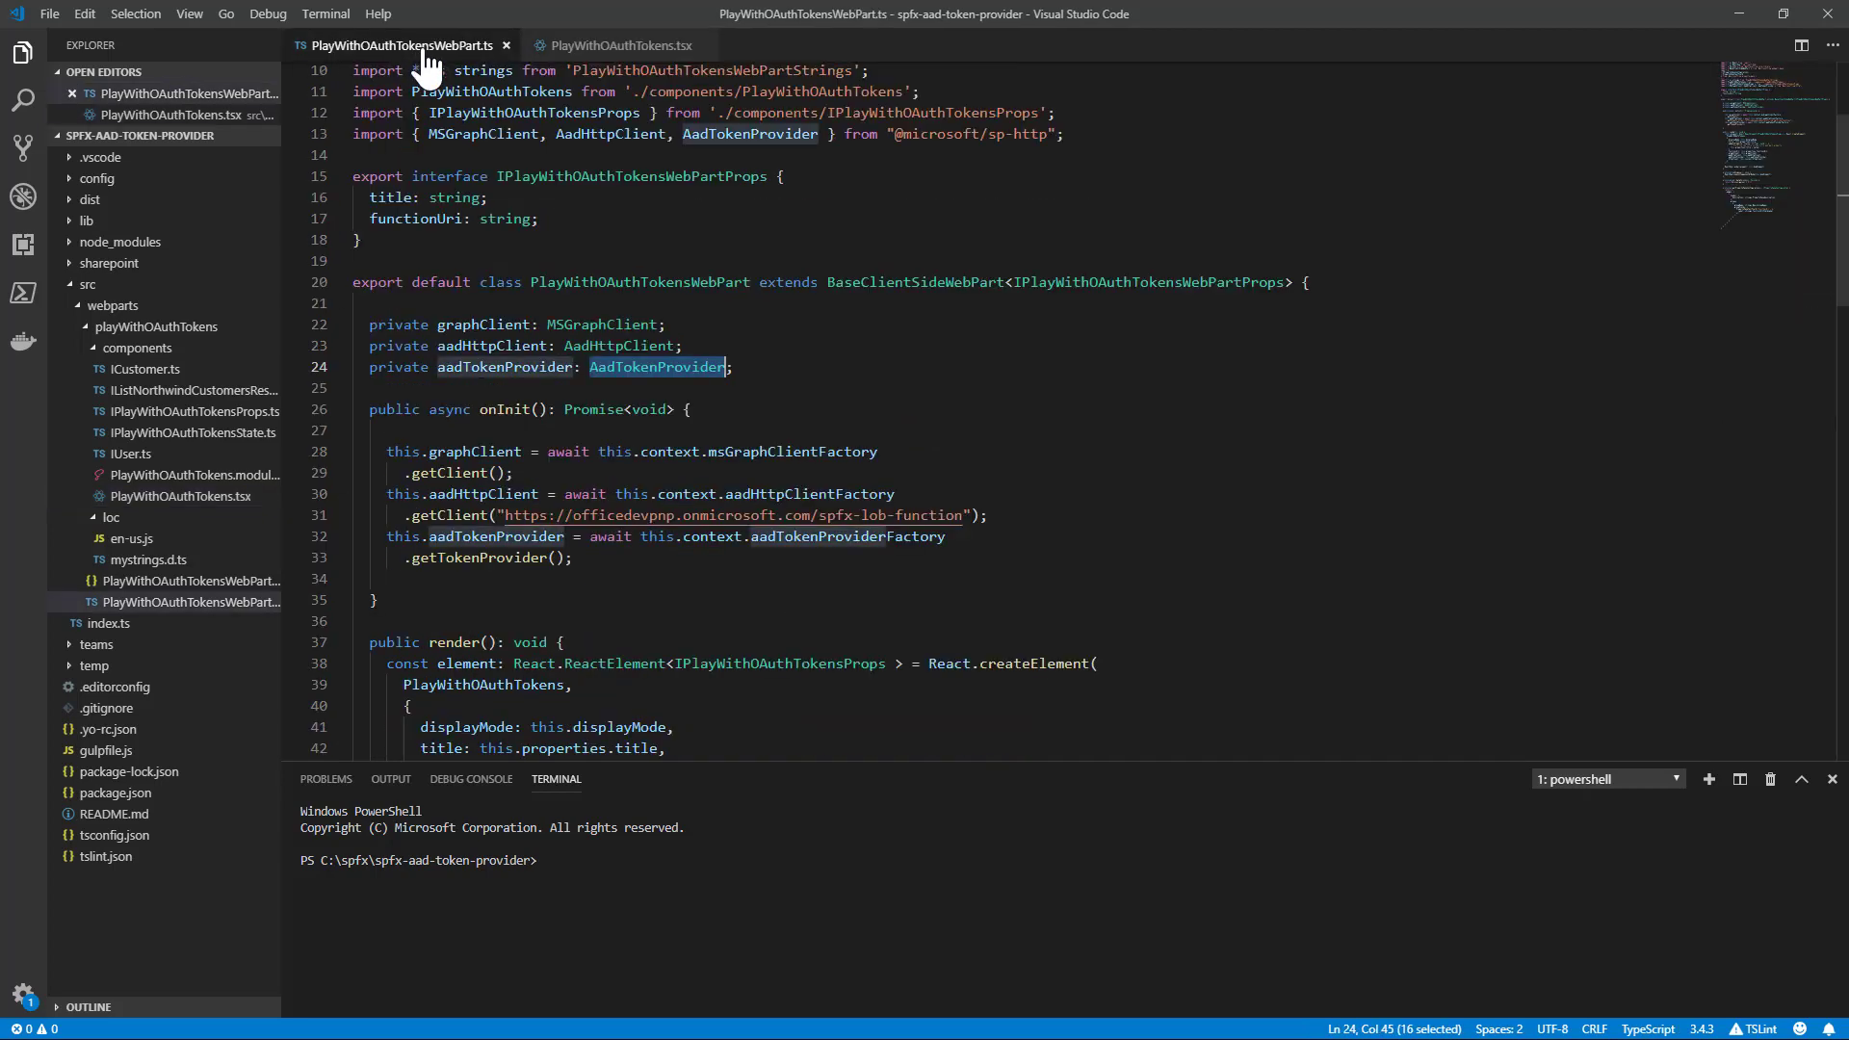
pyautogui.doubleClick(846, 536)
pyautogui.click(621, 45)
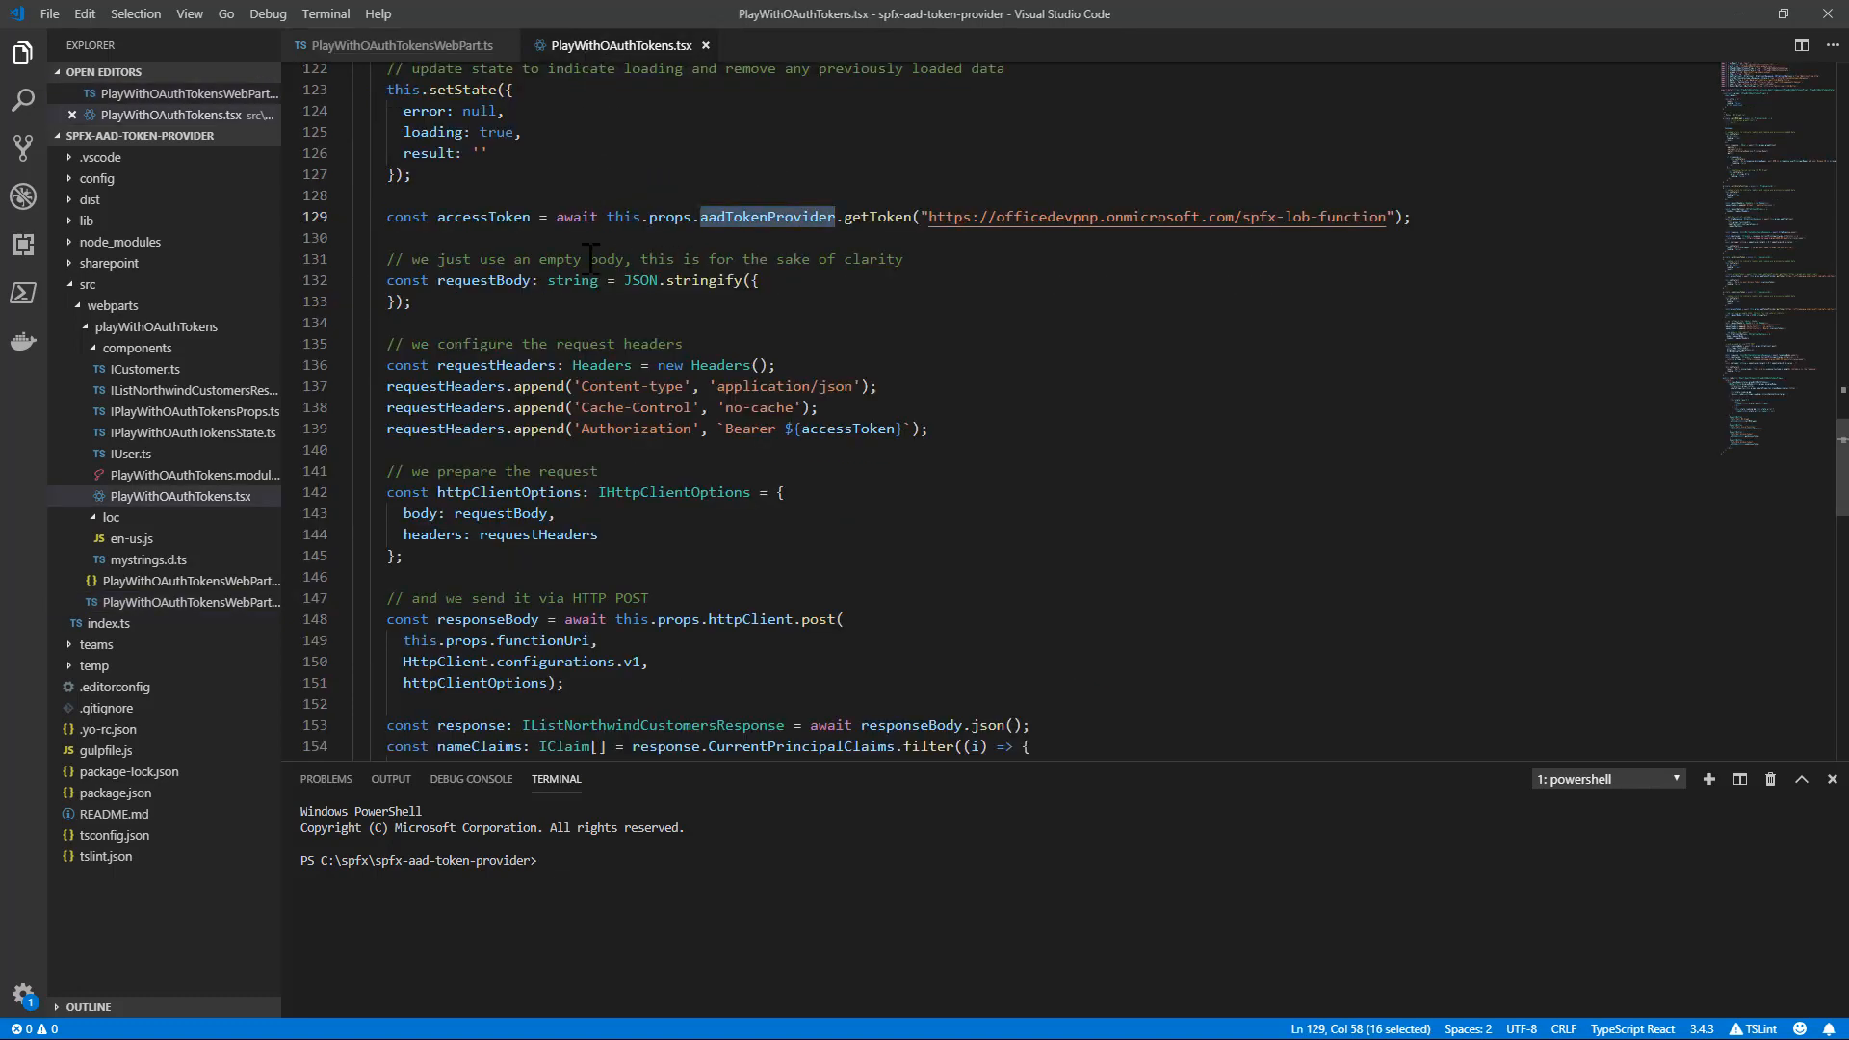
pyautogui.doubleClick(879, 218)
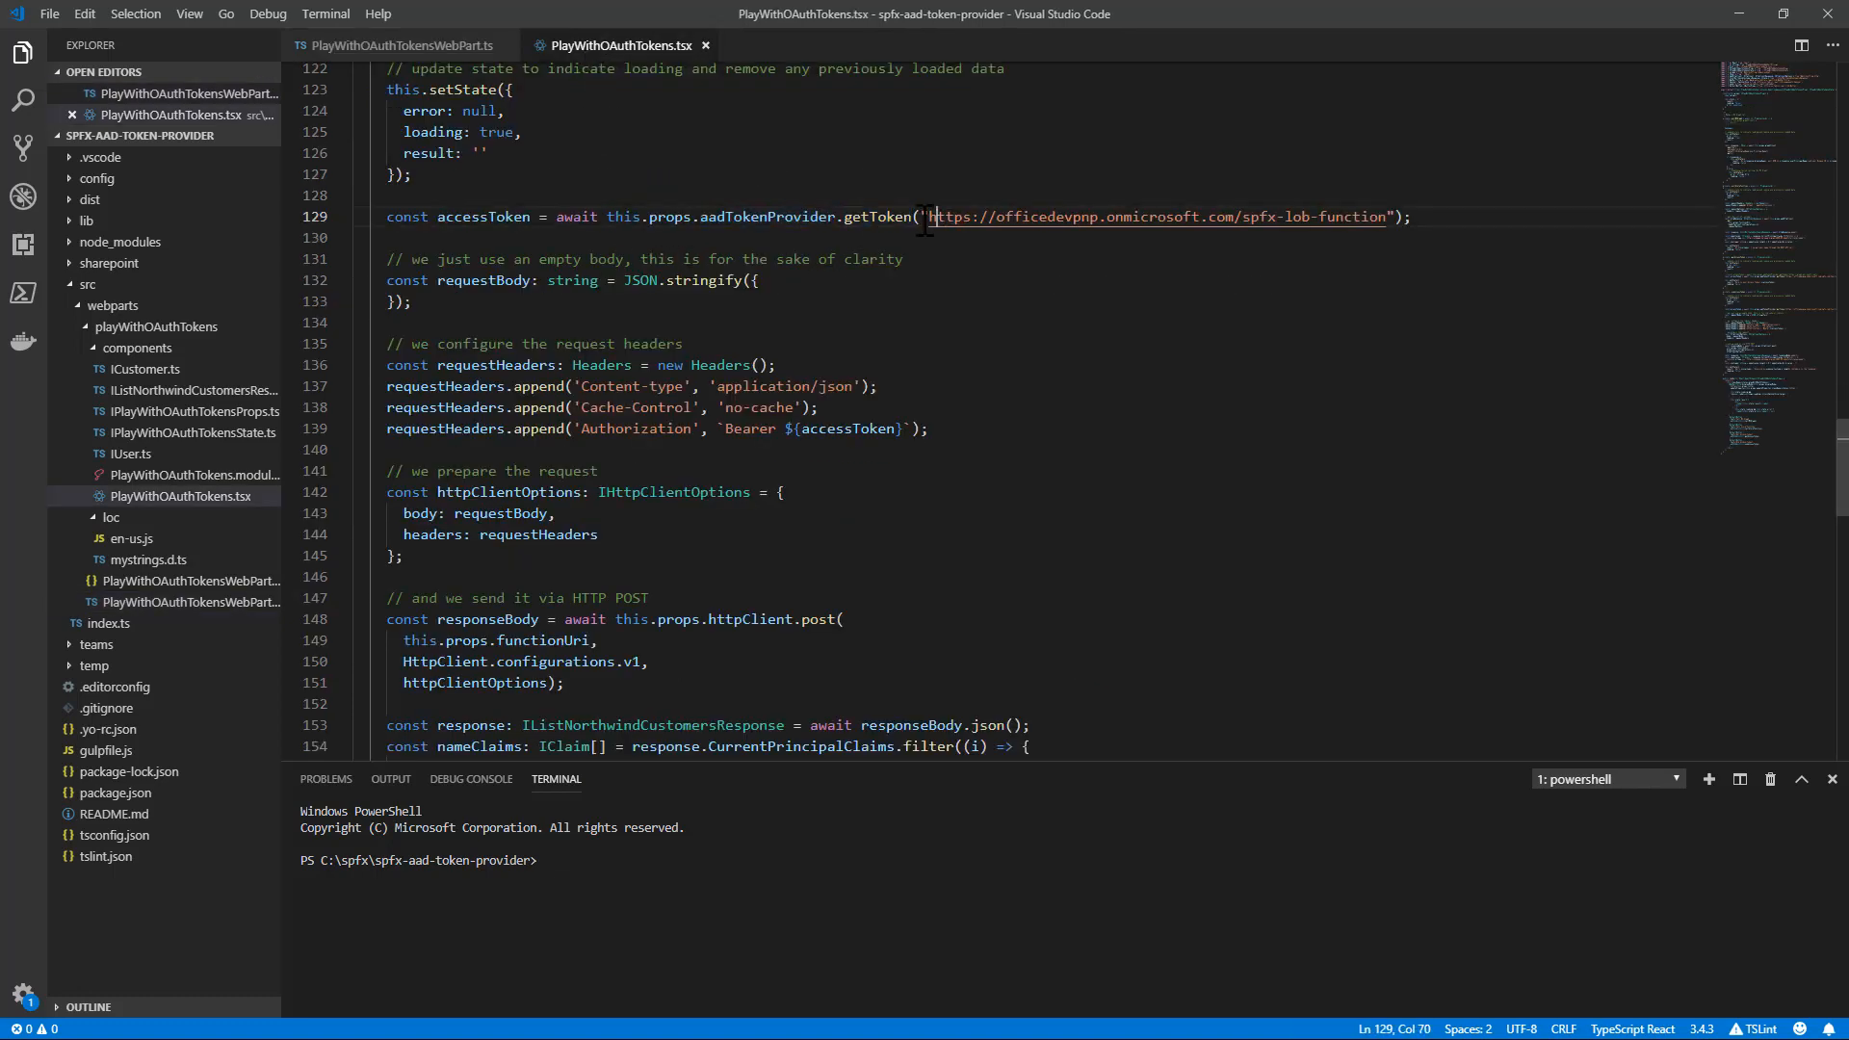
pyautogui.moveTo(924, 217); pyautogui.dragTo(1393, 216)
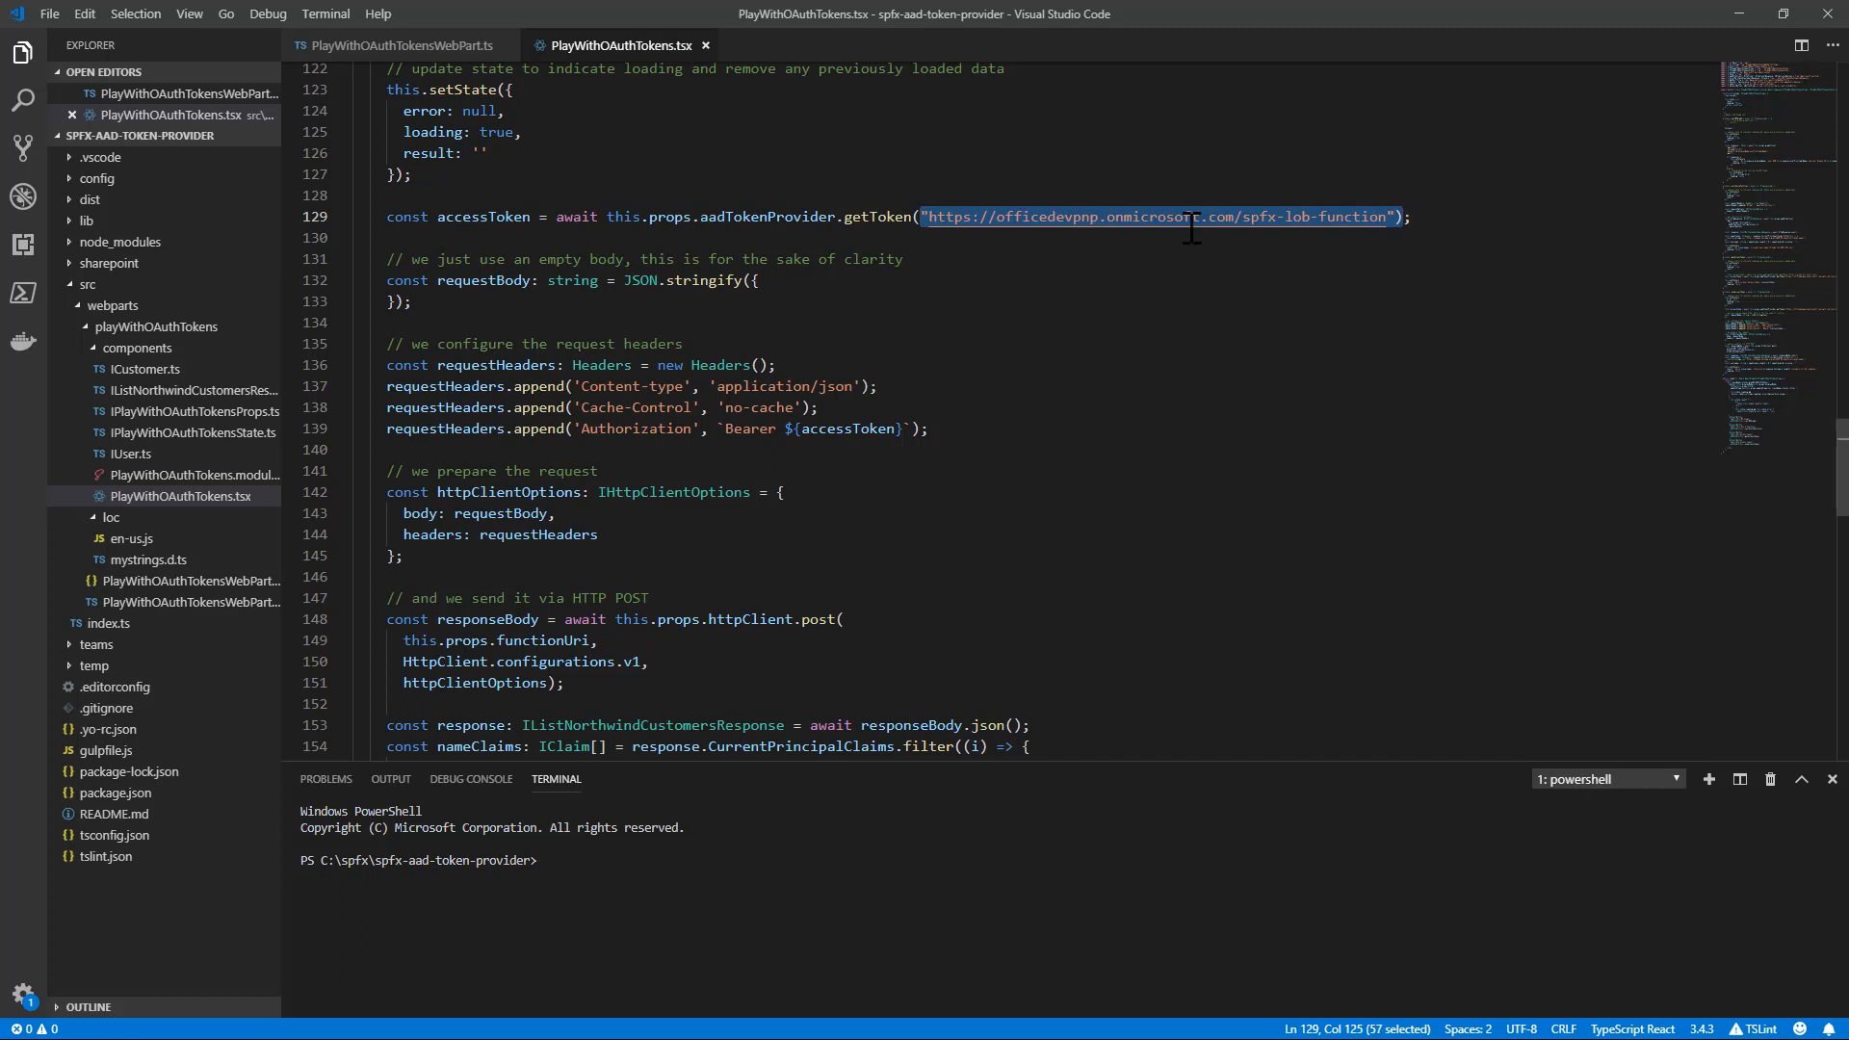
pyautogui.click(505, 217)
pyautogui.doubleClick(505, 218)
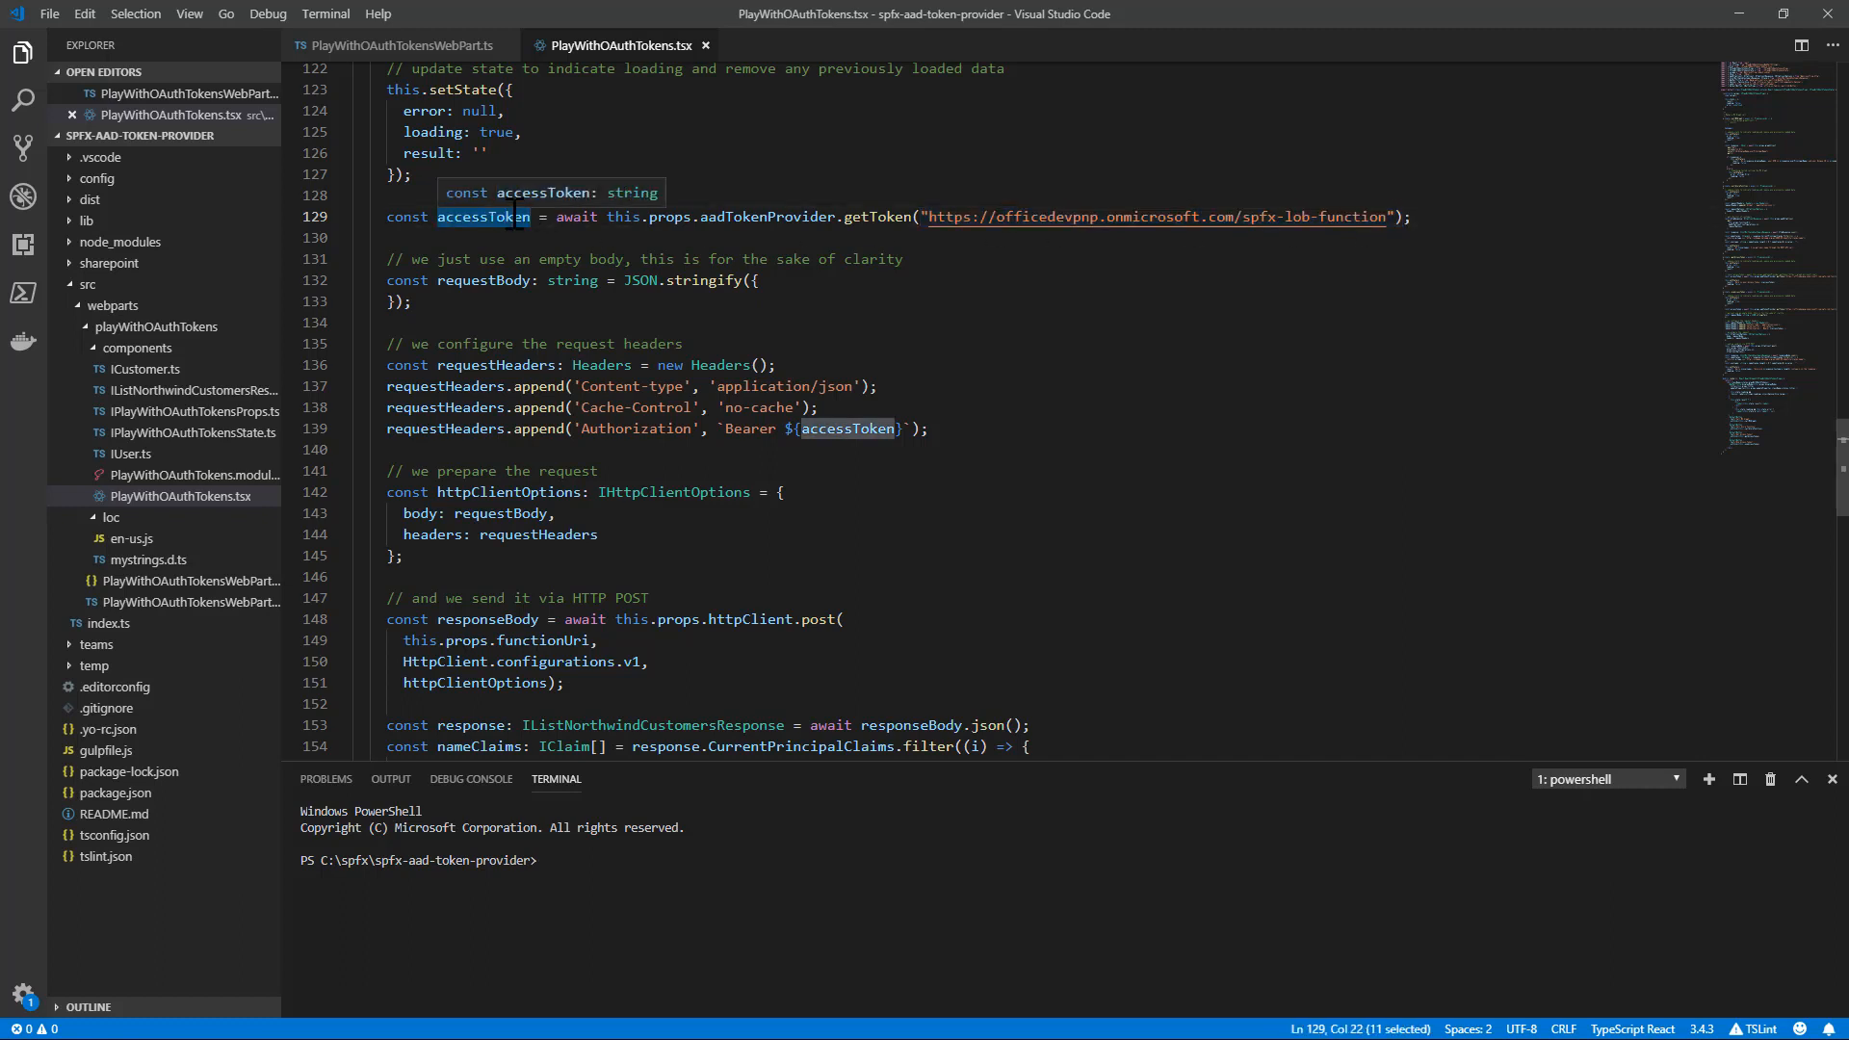